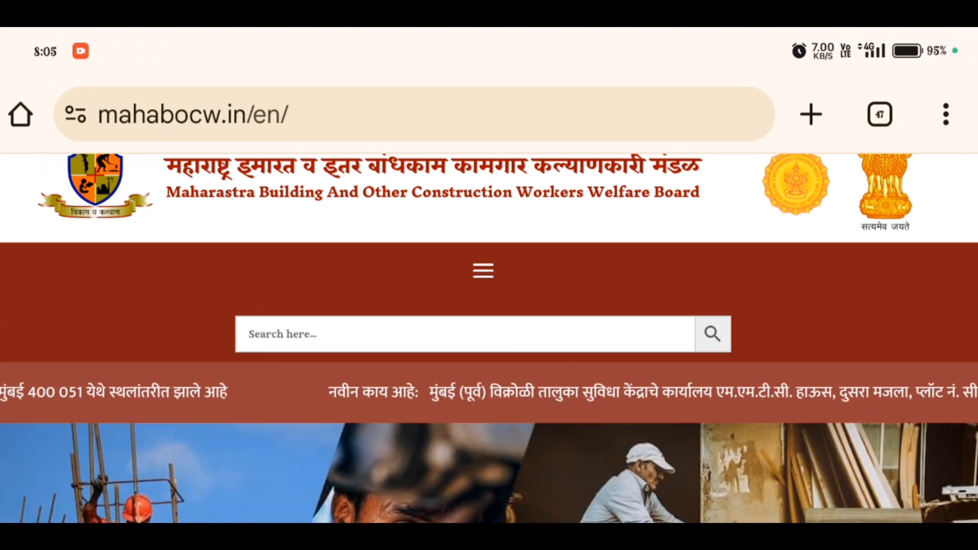
# - Scroll the mahabocw.in homepage down to the Construction Worker service tiles
pyautogui.scroll(-5, 758, 397)
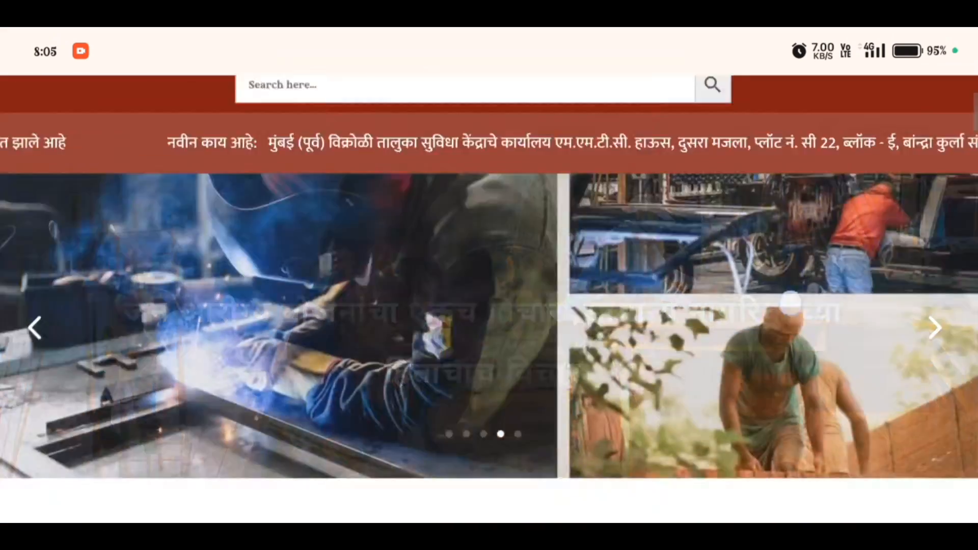
pyautogui.scroll(-3, 757, 396)
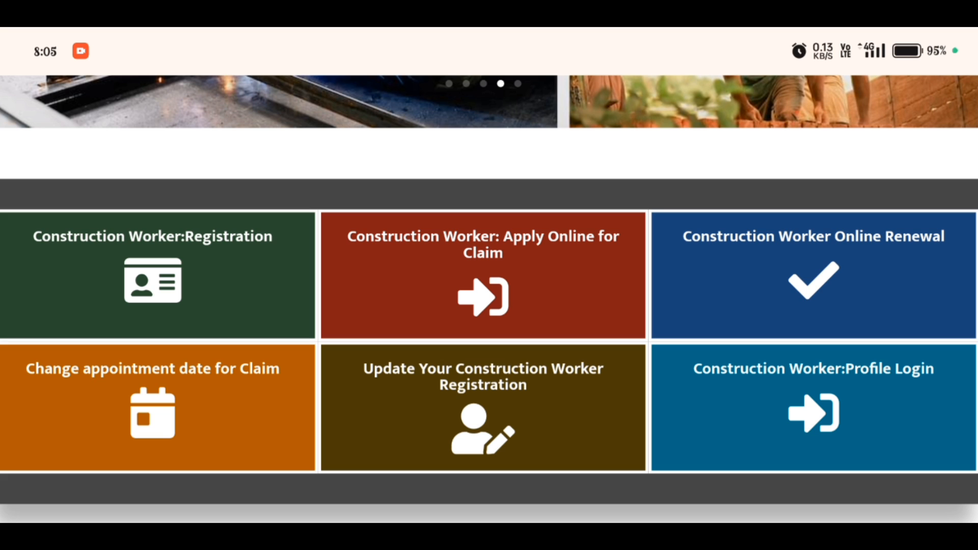
# - Start Construction Worker Registration and reach the form with Aadhar and mobile prefilled
pyautogui.click(153, 280)
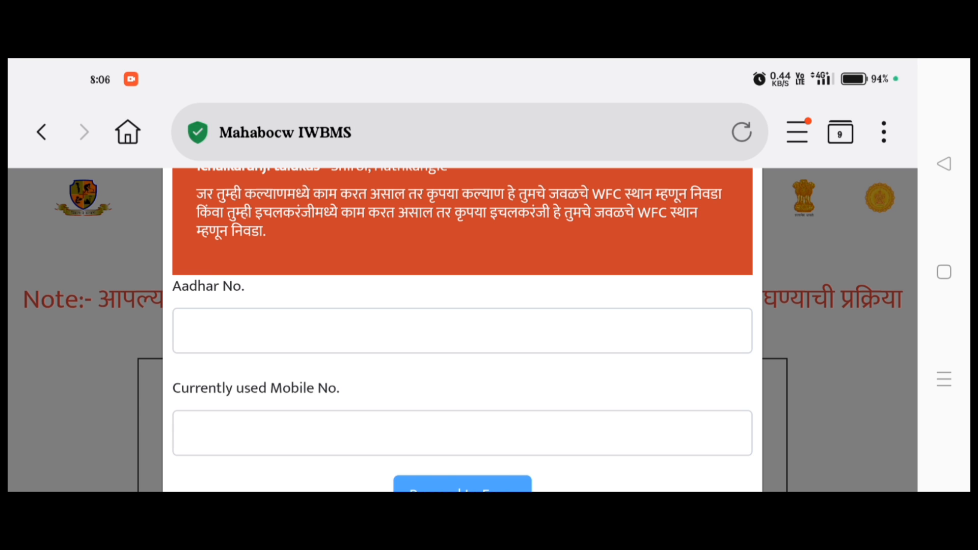
pyautogui.moveTo(850, 369); pyautogui.dragTo(849, 290)
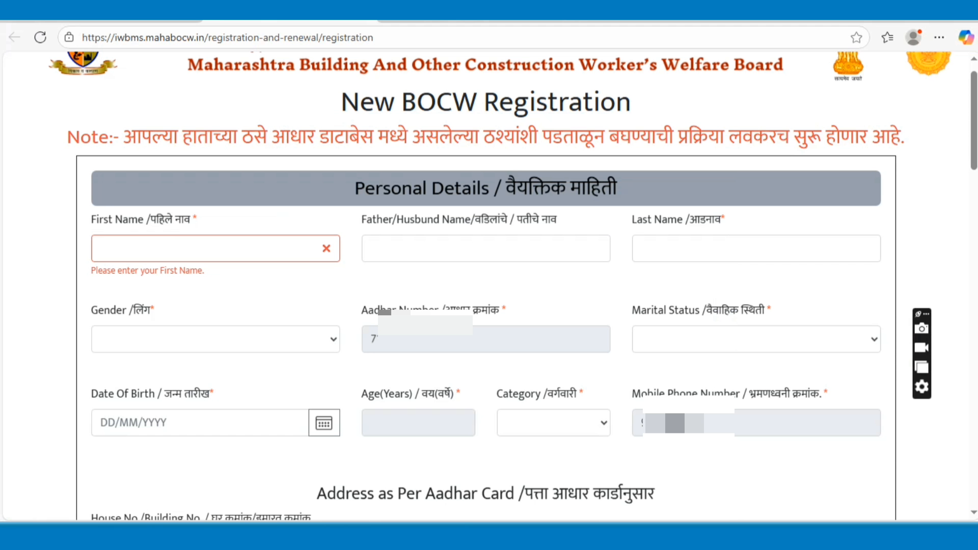
pyautogui.moveTo(92, 219); pyautogui.dragTo(197, 219)
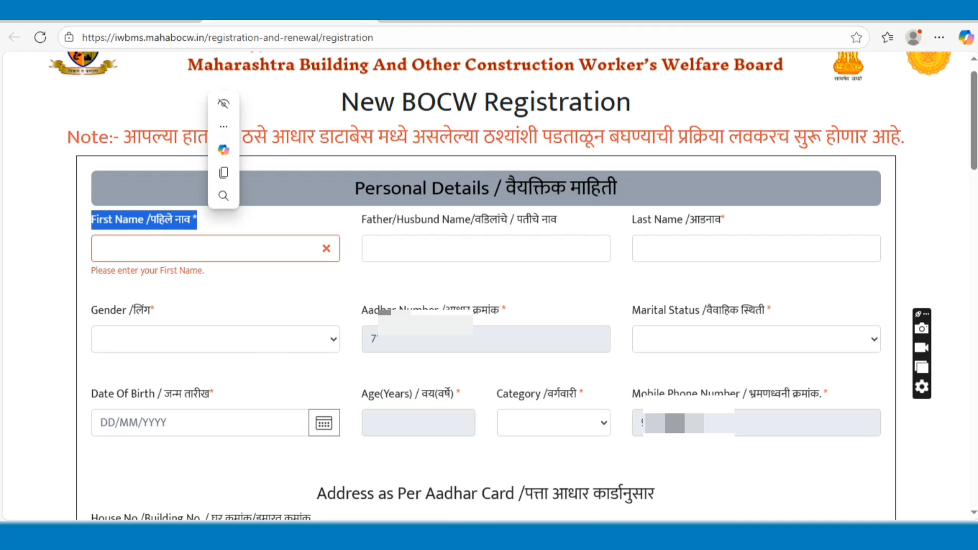
# - Enter the worker's first name, father's/husband's name and last name
pyautogui.click(194, 249)
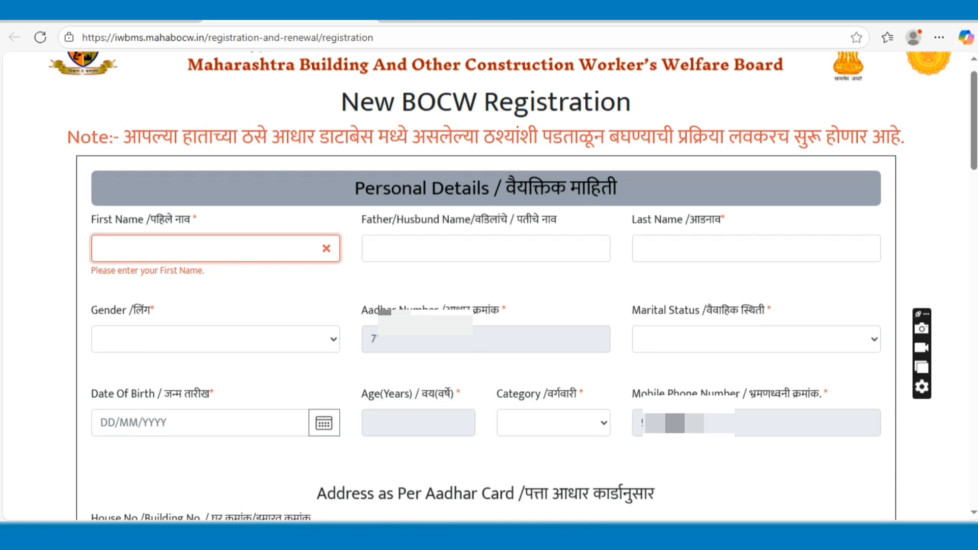
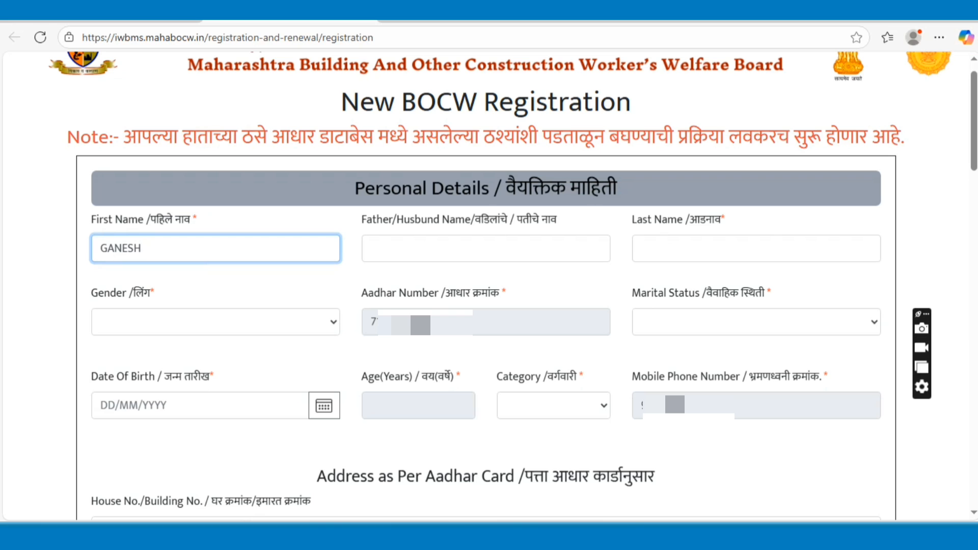
pyautogui.moveTo(362, 220); pyautogui.dragTo(557, 220)
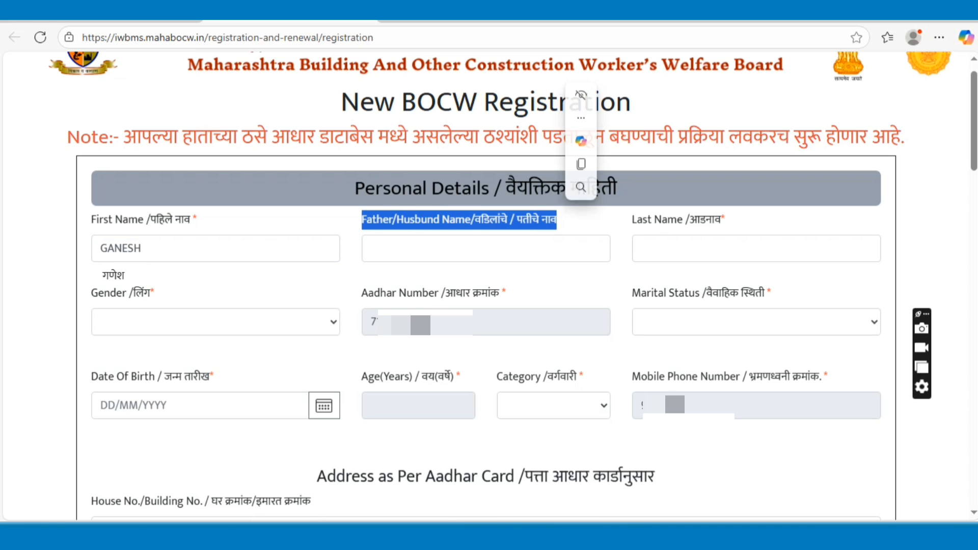
pyautogui.click(371, 249)
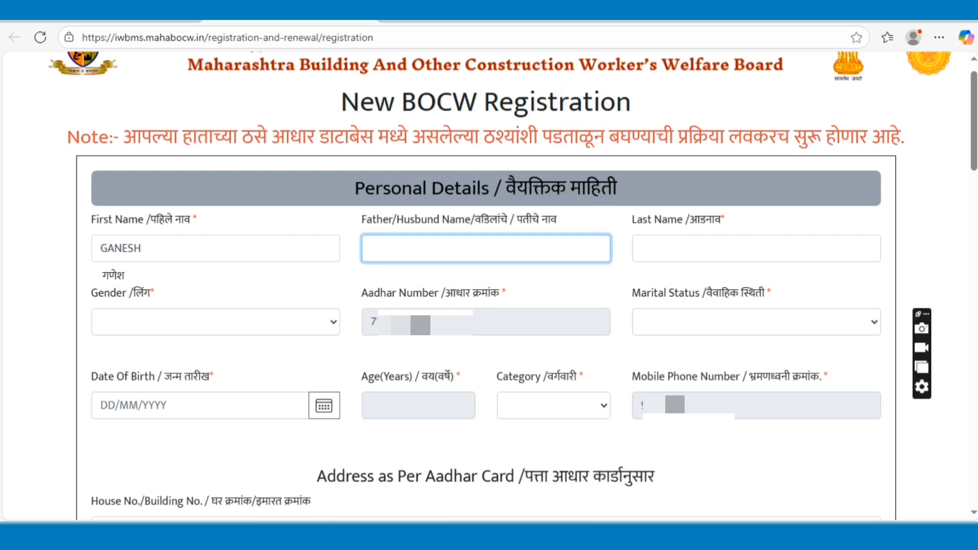
pyautogui.moveTo(633, 220); pyautogui.dragTo(737, 220)
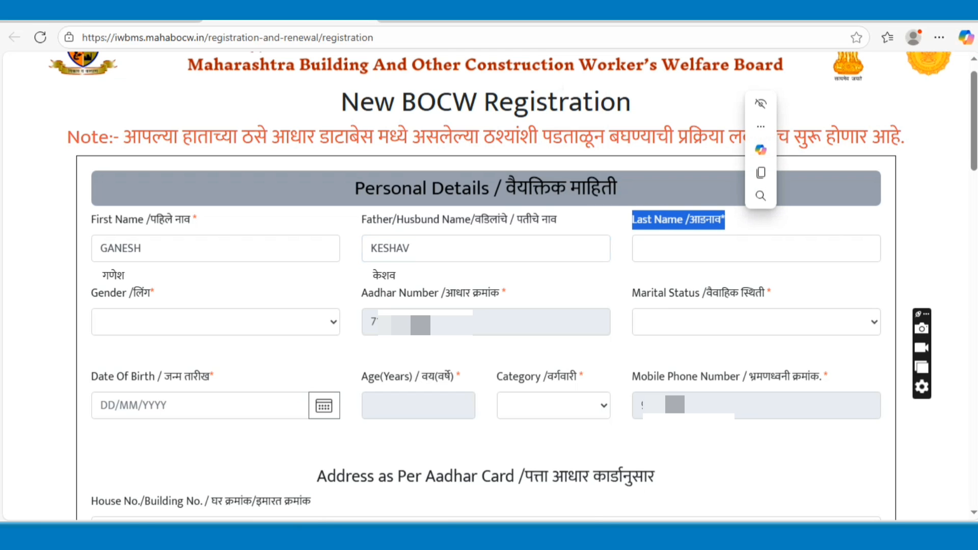
pyautogui.click(757, 249)
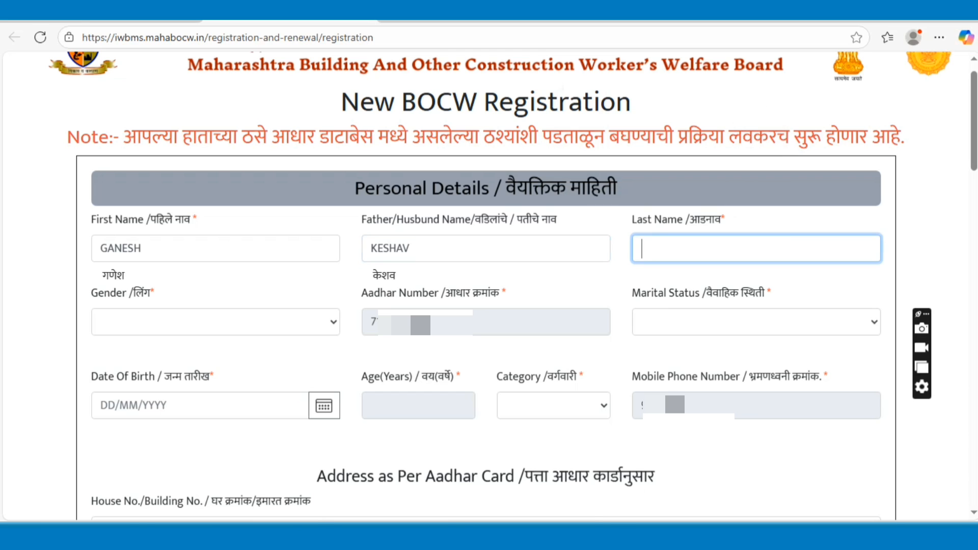
pyautogui.press('Tab')
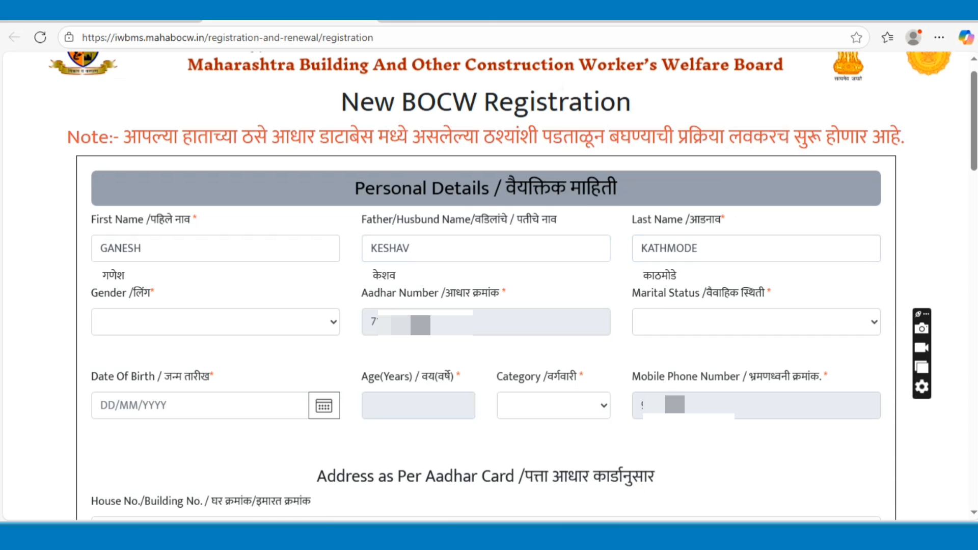
# - Set gender to Male and marital status to Married
pyautogui.moveTo(92, 293); pyautogui.dragTo(154, 294)
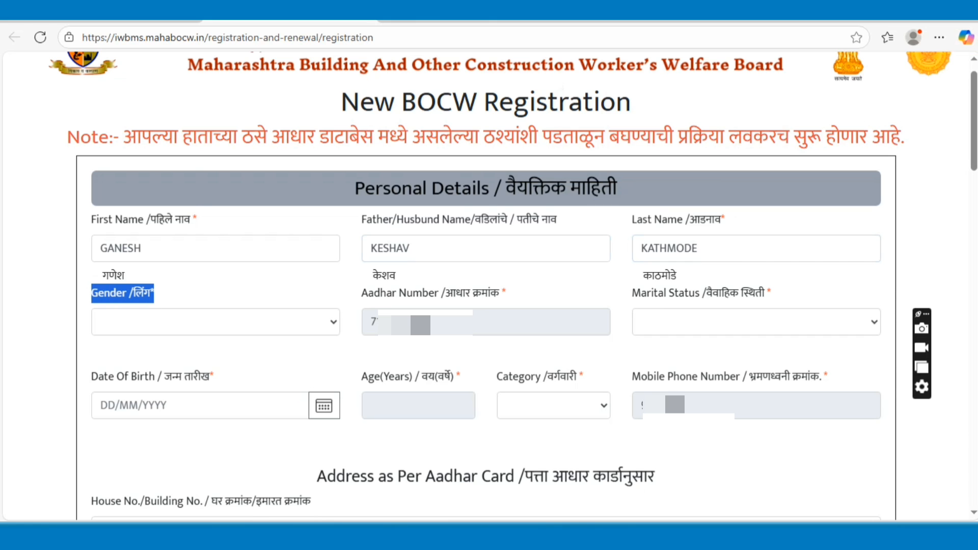
pyautogui.click(216, 322)
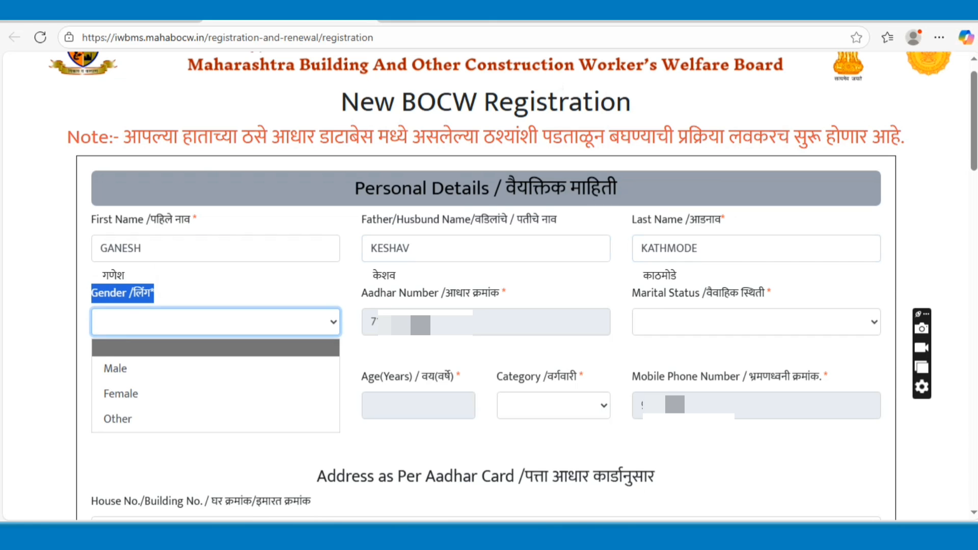
pyautogui.click(215, 322)
pyautogui.click(216, 322)
pyautogui.click(116, 368)
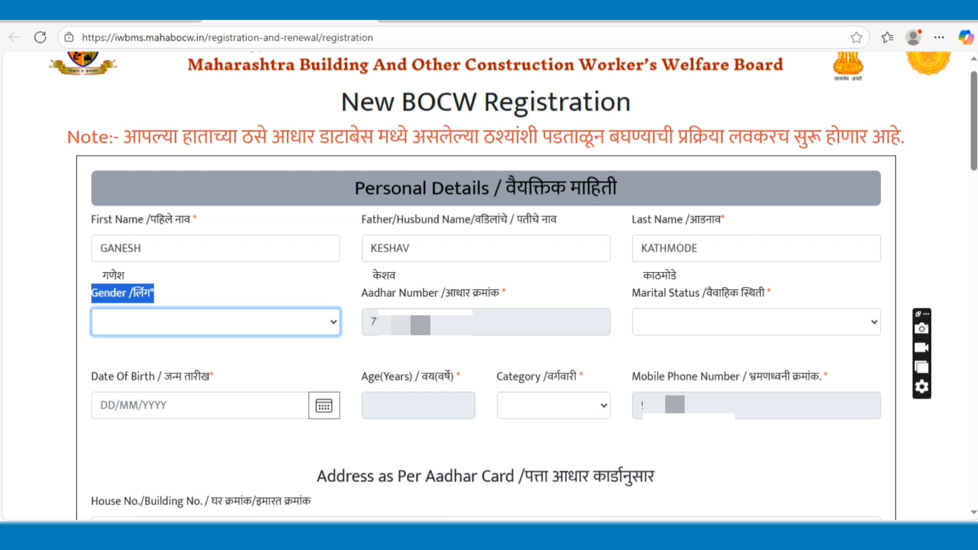
pyautogui.moveTo(361, 294); pyautogui.dragTo(502, 293)
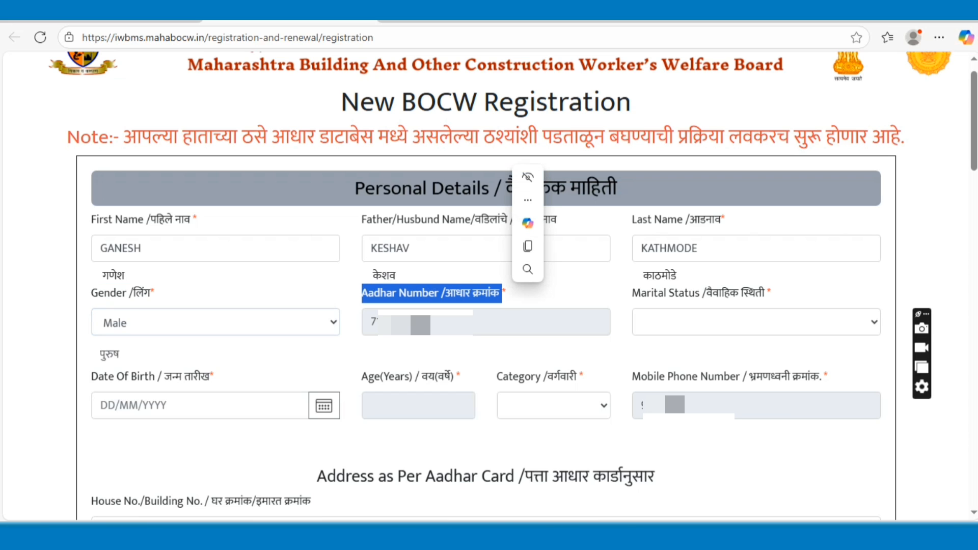
pyautogui.moveTo(632, 294); pyautogui.dragTo(765, 294)
pyautogui.click(756, 322)
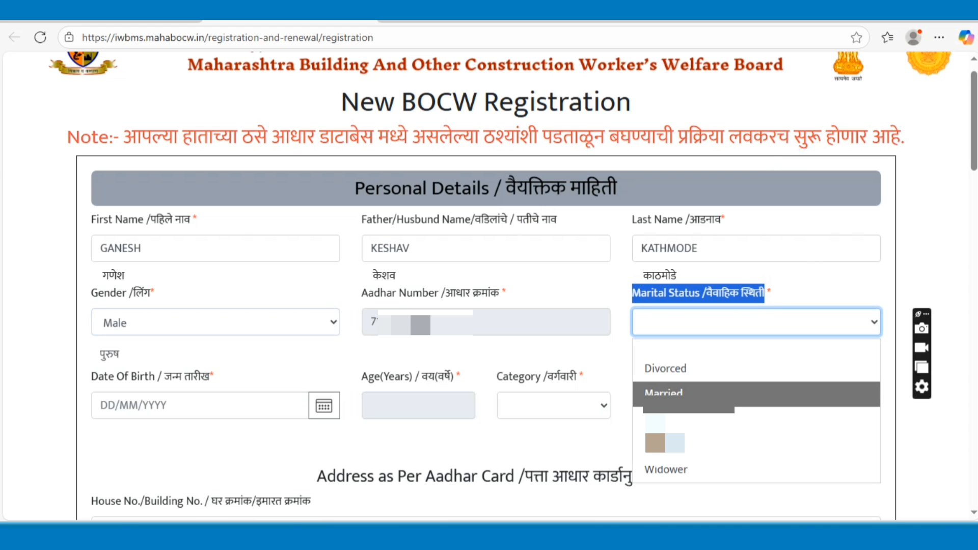
pyautogui.click(663, 394)
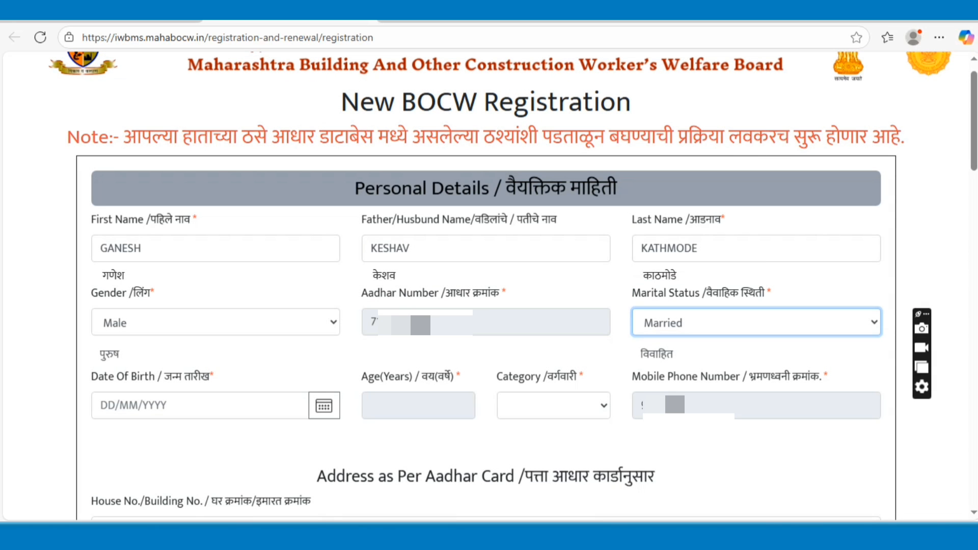
pyautogui.moveTo(92, 378); pyautogui.dragTo(214, 377)
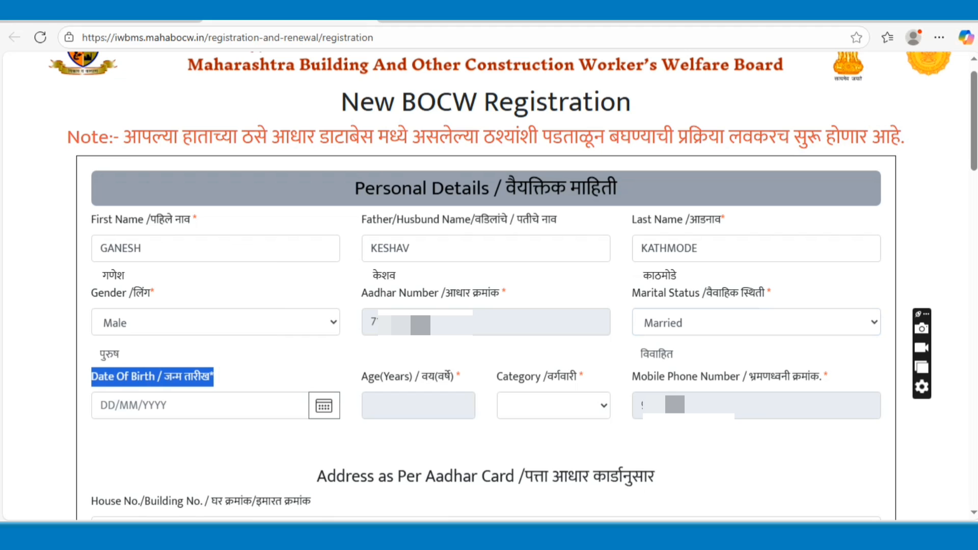
# - Set the date of birth to 01/01/1989 using the calendar
pyautogui.click(245, 378)
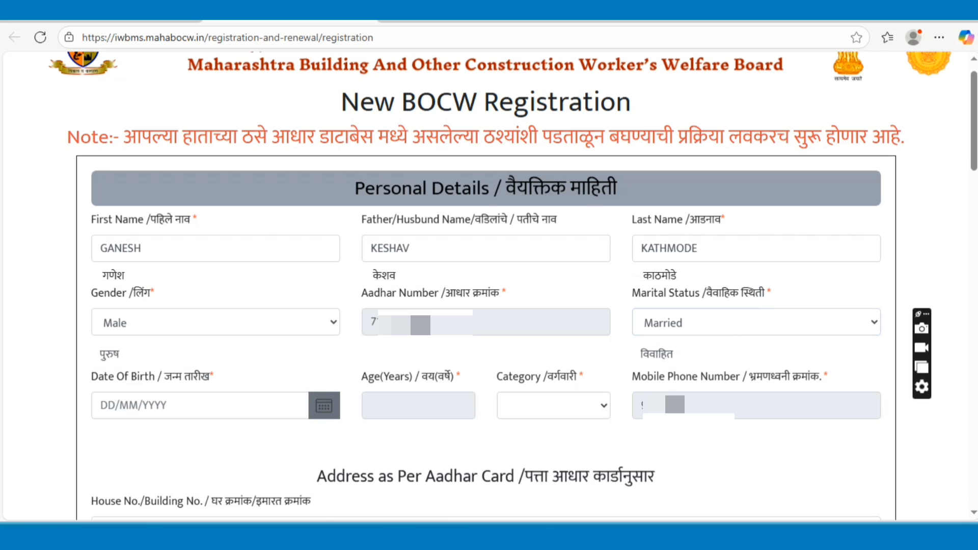
pyautogui.click(324, 405)
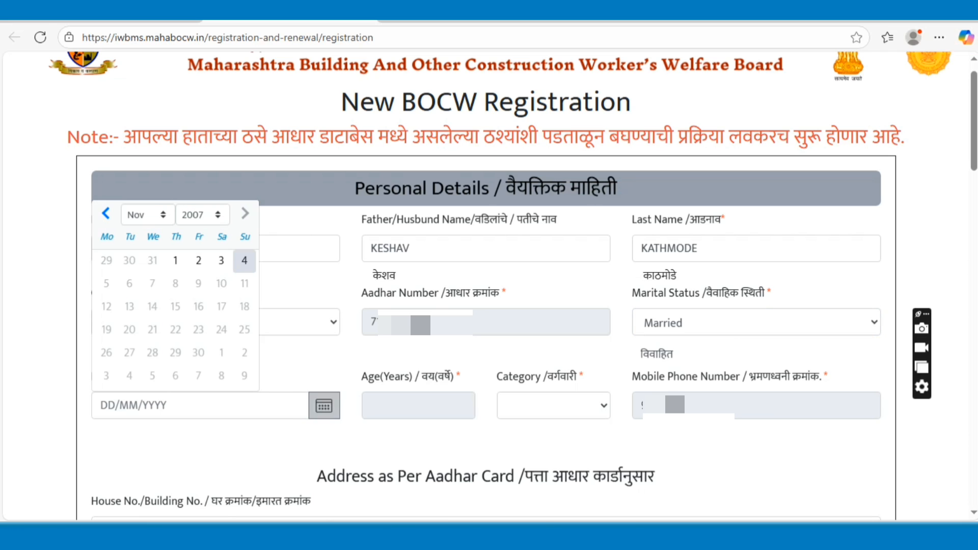
pyautogui.click(203, 214)
pyautogui.scroll(4, 198, 370)
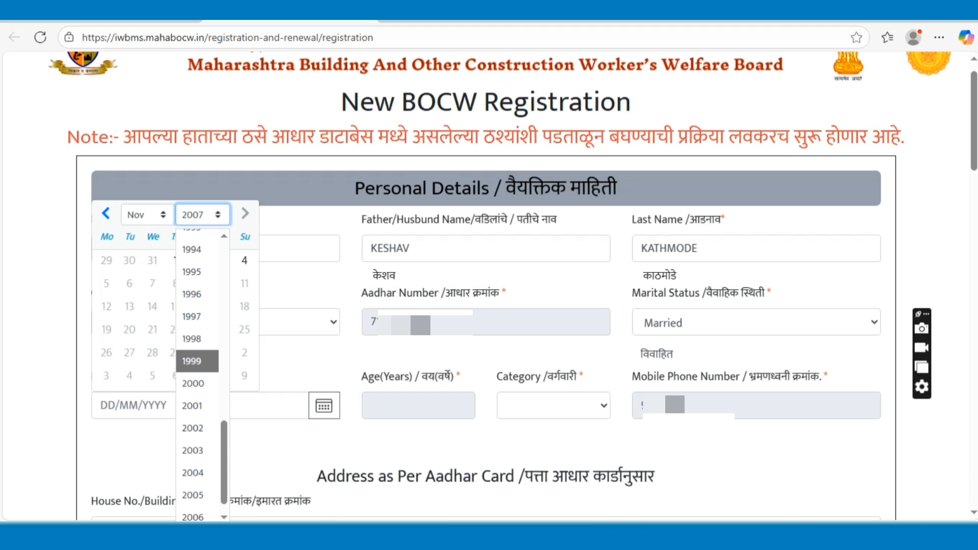
pyautogui.scroll(3, 198, 306)
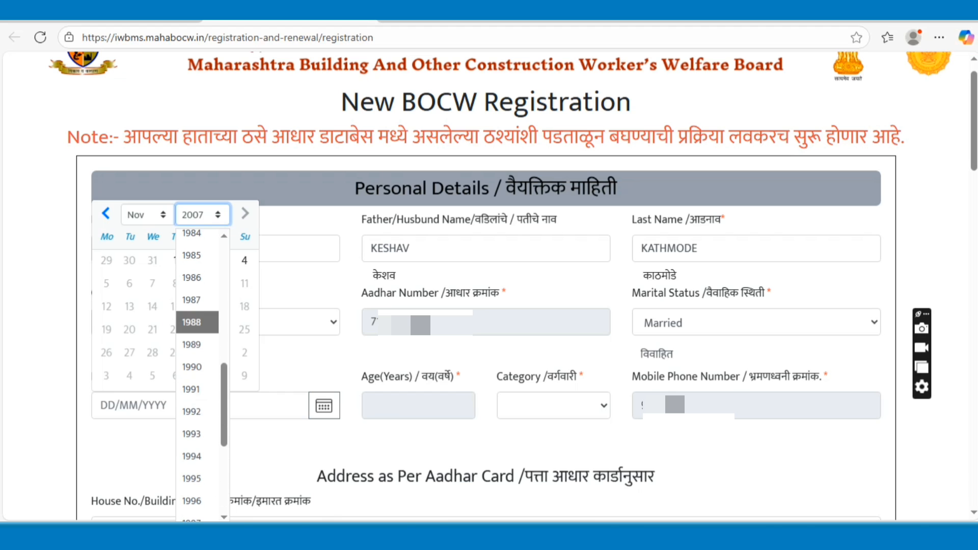
pyautogui.click(192, 345)
pyautogui.click(147, 214)
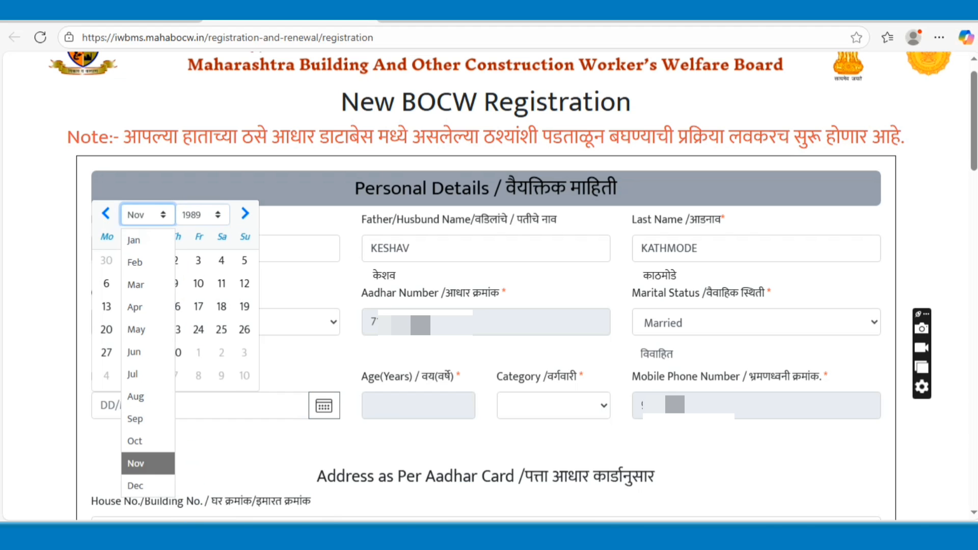
pyautogui.click(133, 240)
pyautogui.click(244, 261)
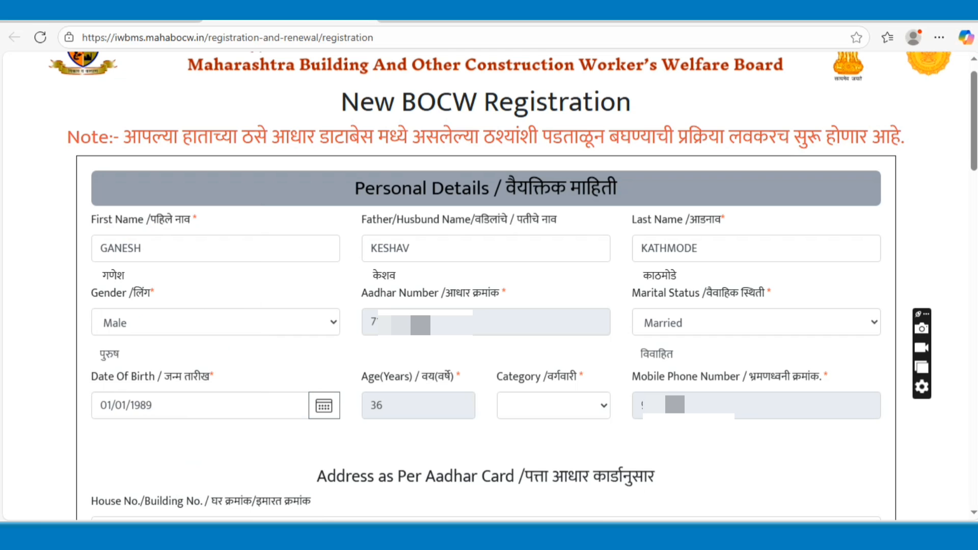
# - Choose ST as the worker's category
pyautogui.moveTo(497, 376); pyautogui.dragTo(584, 376)
pyautogui.click(554, 405)
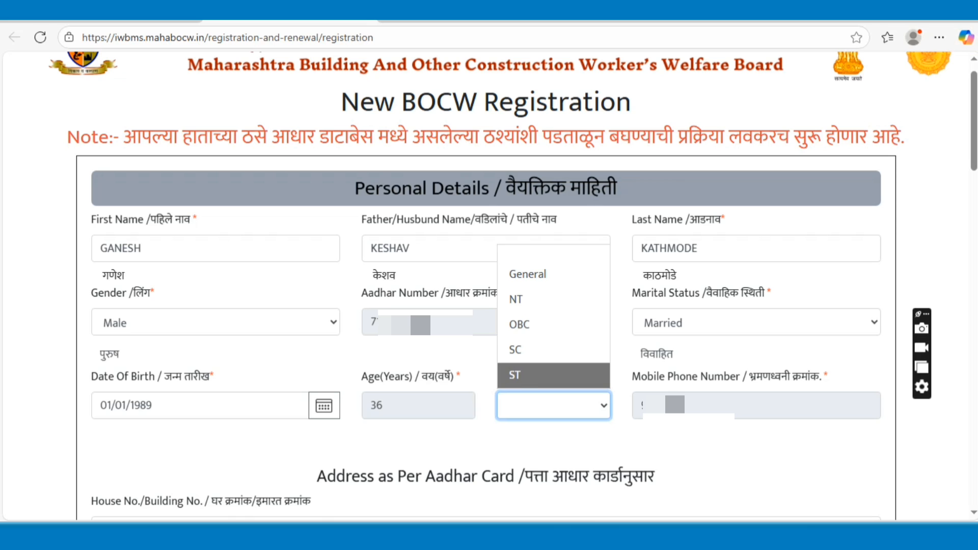
pyautogui.press('Return')
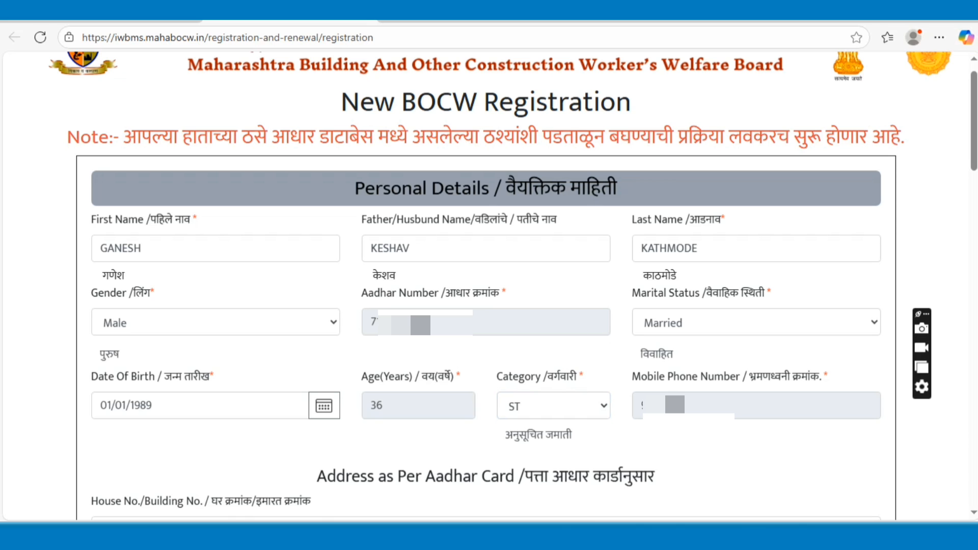
pyautogui.tripleClick(650, 377)
pyautogui.click(860, 354)
# - Type the house/building address line as per the Aadhar card
pyautogui.scroll(-8, 486, 286)
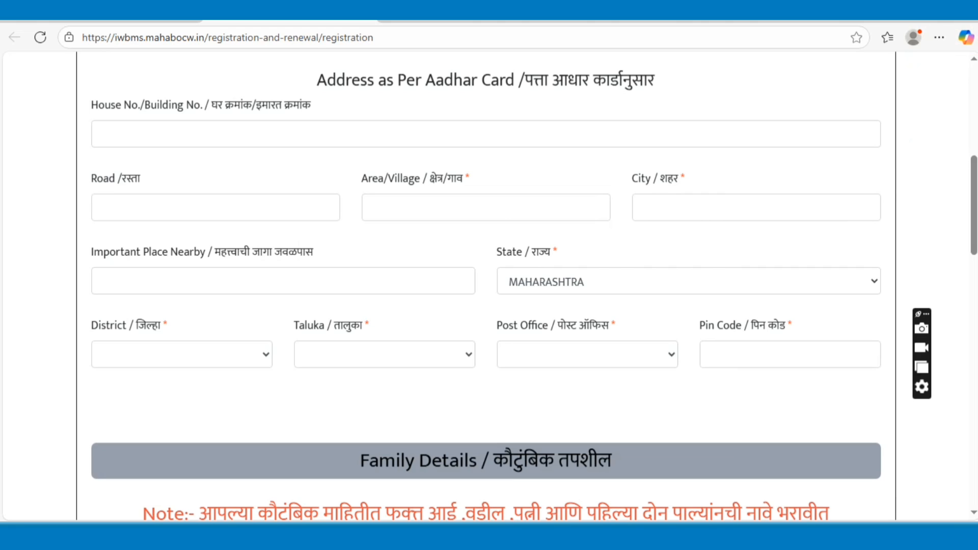
pyautogui.click(214, 134)
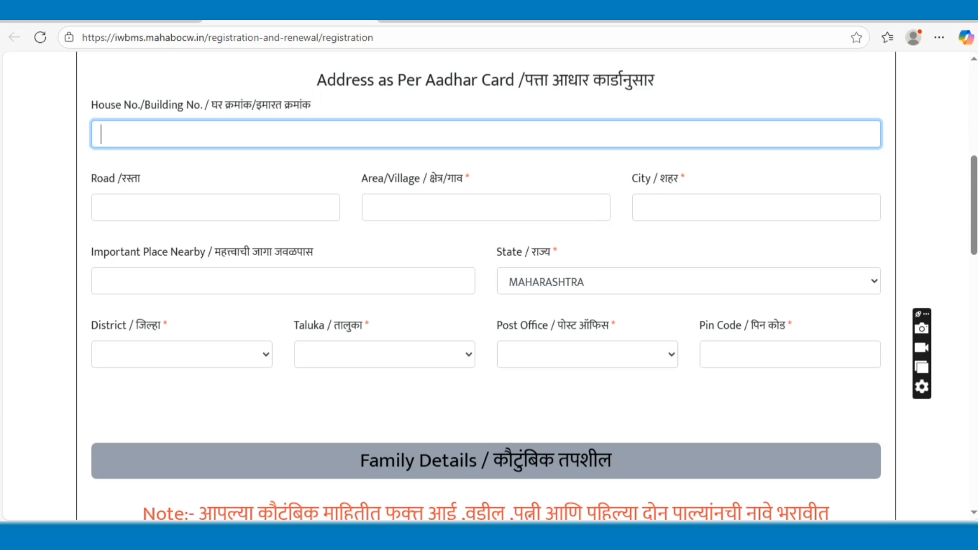
pyautogui.tripleClick(271, 105)
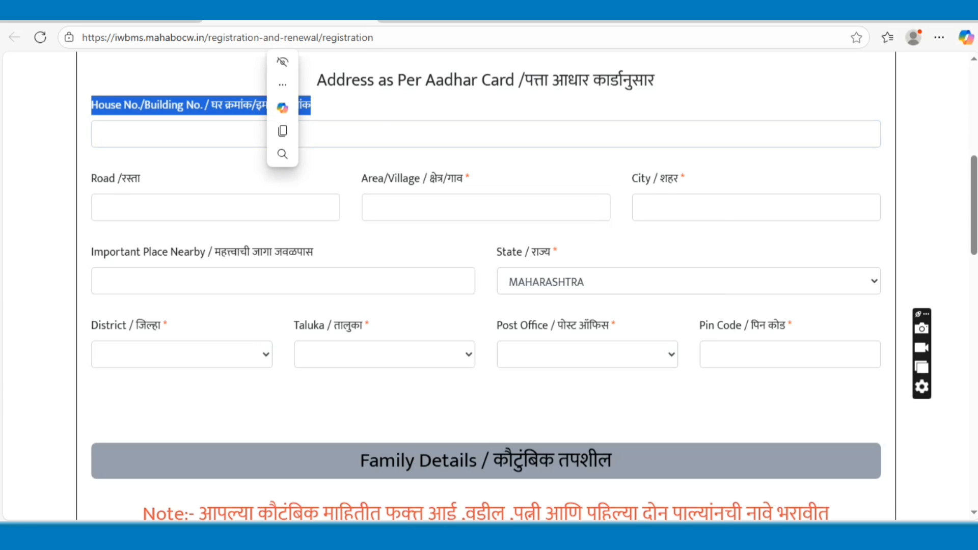
pyautogui.click(224, 134)
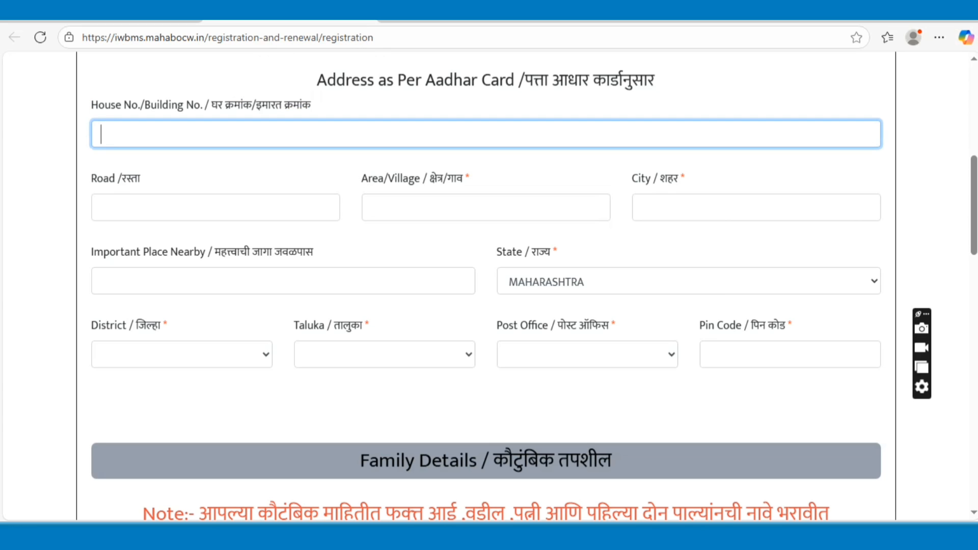
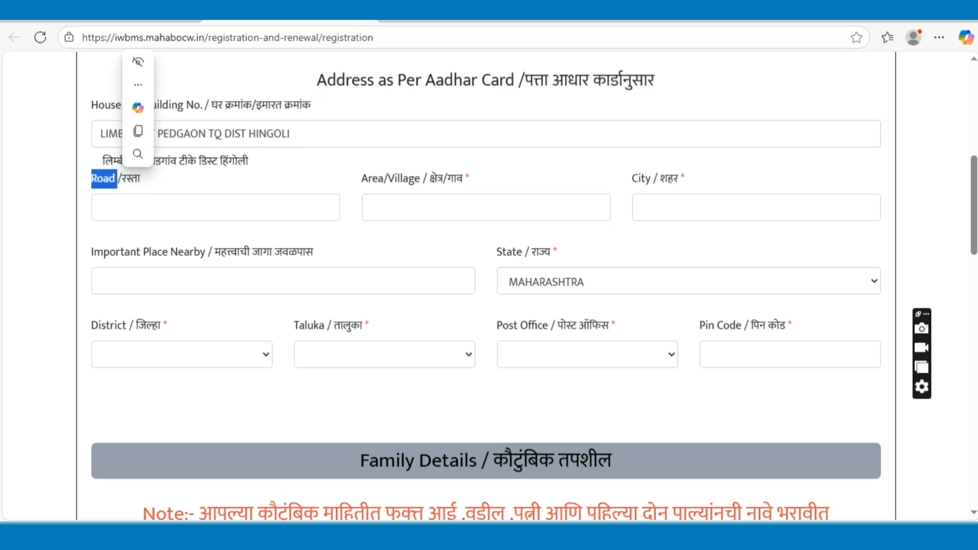
# - Fill the Road and Area/Village fields with the village and district name
pyautogui.moveTo(141, 179); pyautogui.dragTo(92, 179)
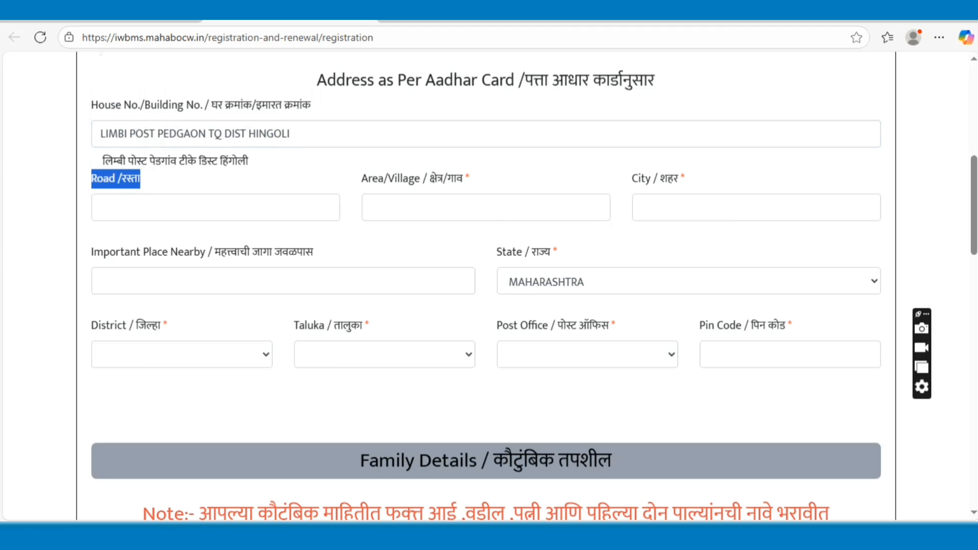
pyautogui.click(101, 207)
pyautogui.write('LIM')
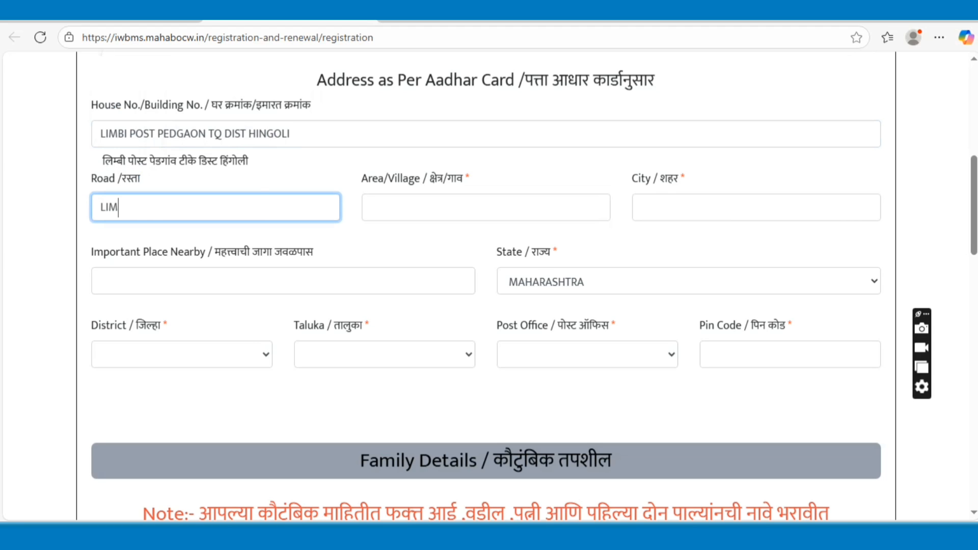
pyautogui.write('BI HINGOLI')
pyautogui.tripleClick(436, 178)
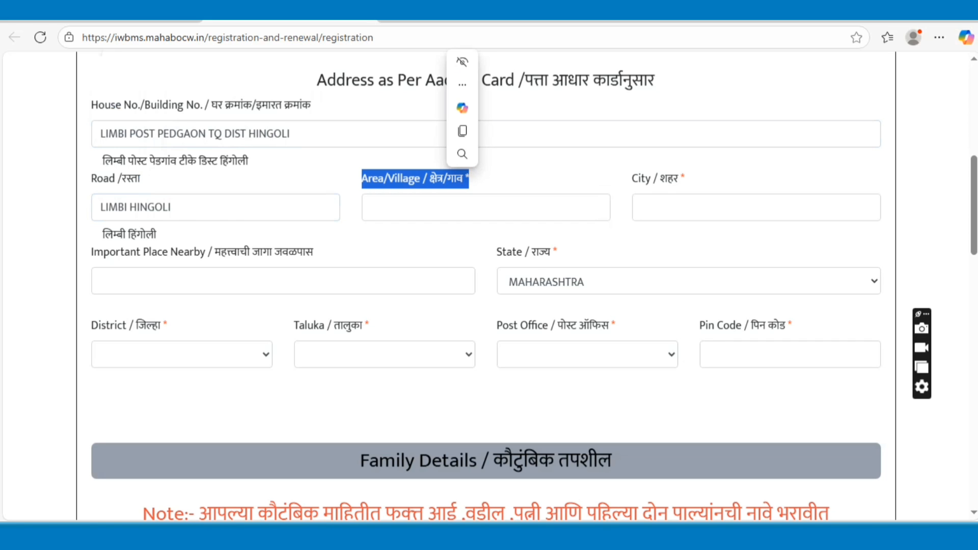
pyautogui.click(443, 208)
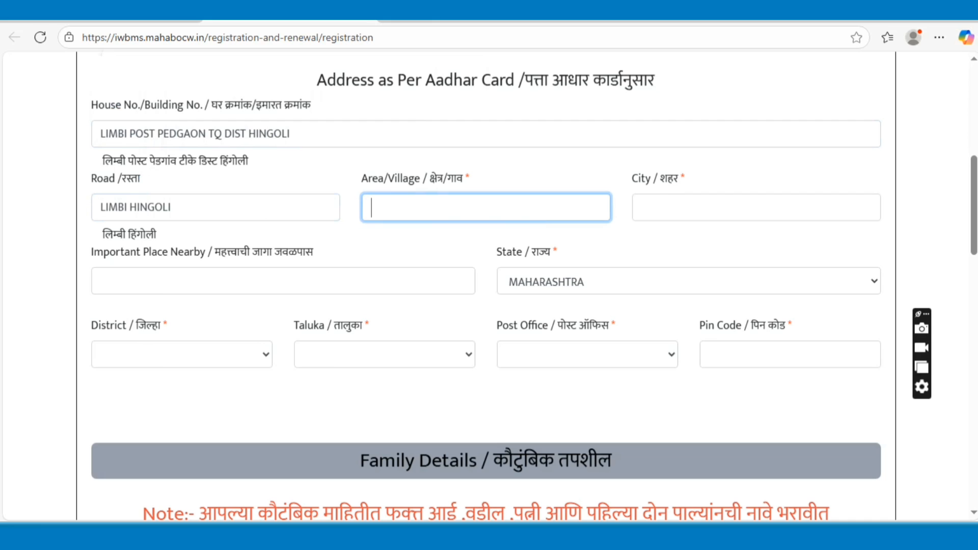
pyautogui.write('LIMBI HINGOLI')
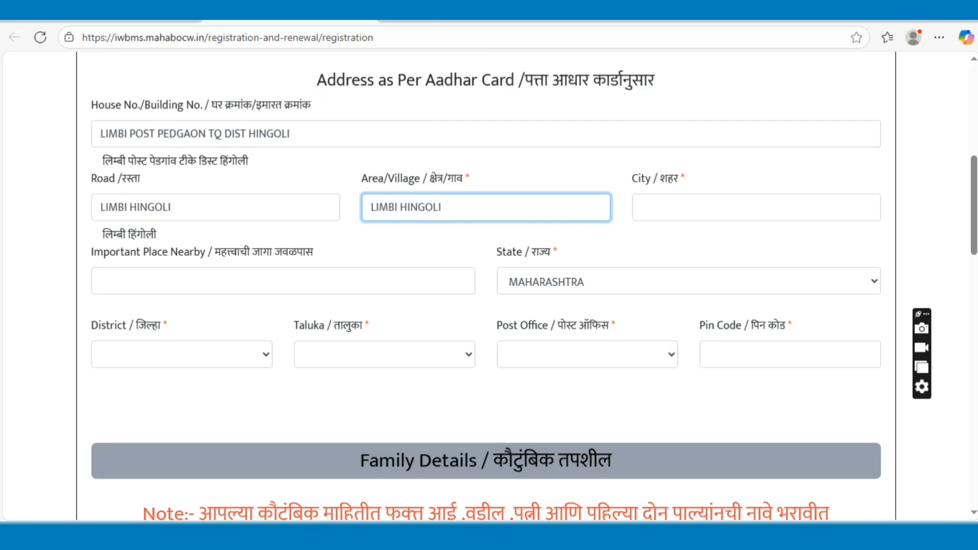
# - Enter the city name, leaving the state preset to MAHARASHTRA
pyautogui.tripleClick(658, 178)
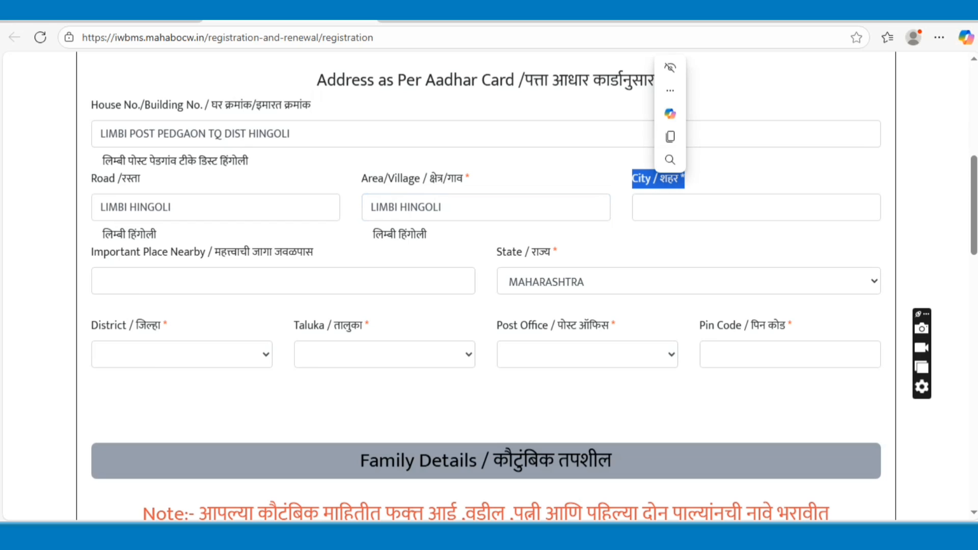
pyautogui.click(663, 207)
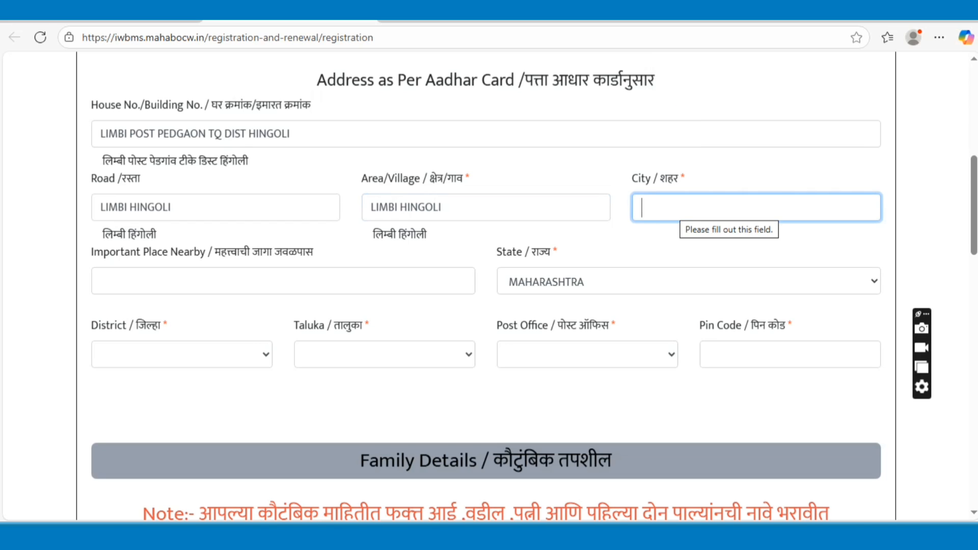
pyautogui.write('HINGOLI')
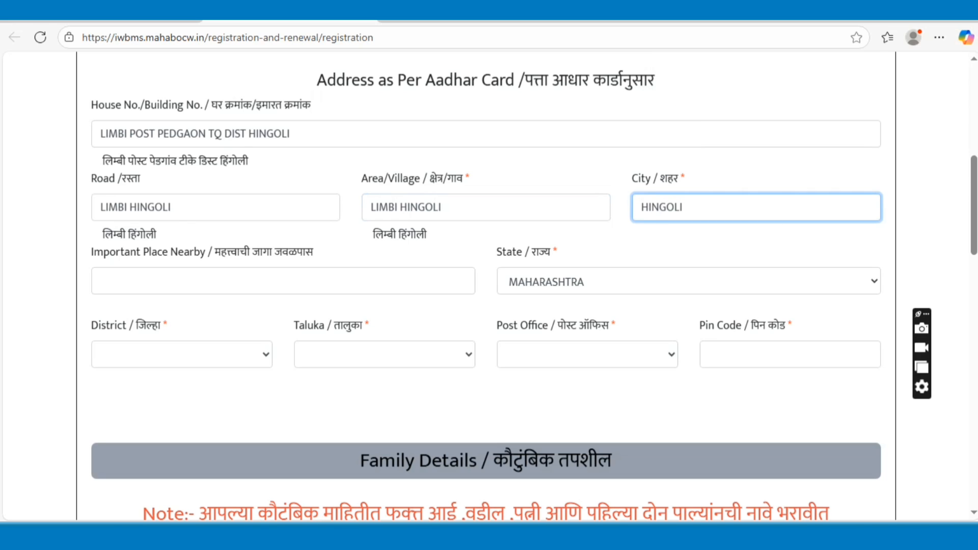
pyautogui.click(756, 239)
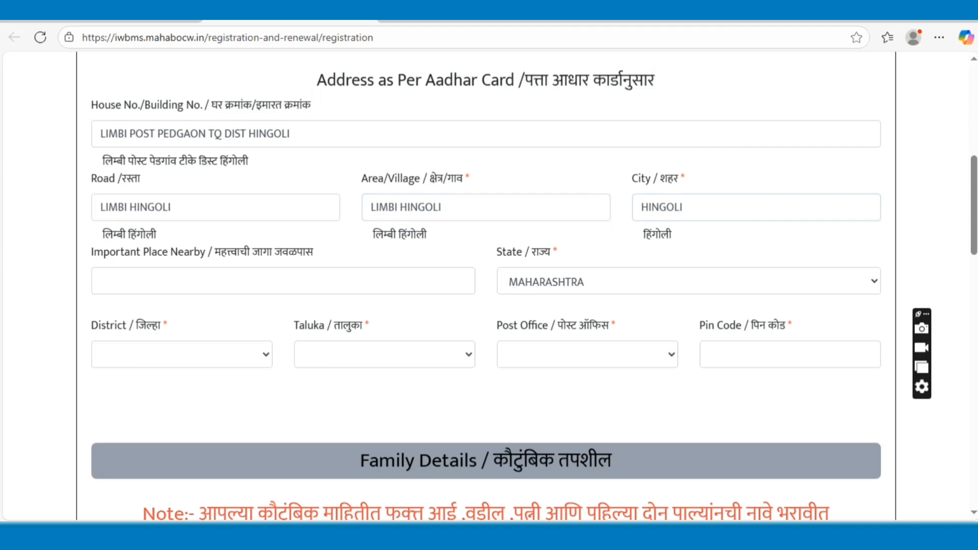
pyautogui.moveTo(92, 252); pyautogui.dragTo(313, 252)
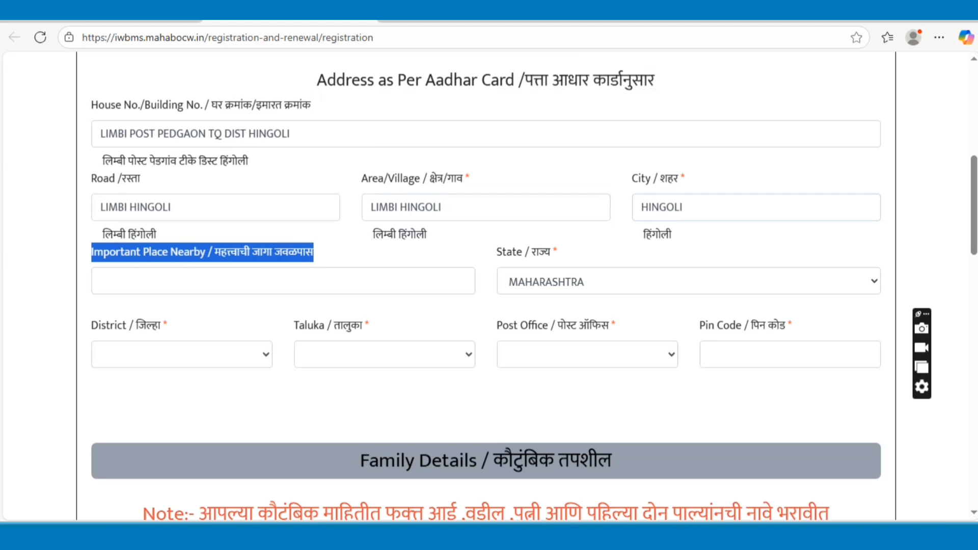
pyautogui.moveTo(497, 251); pyautogui.dragTo(550, 252)
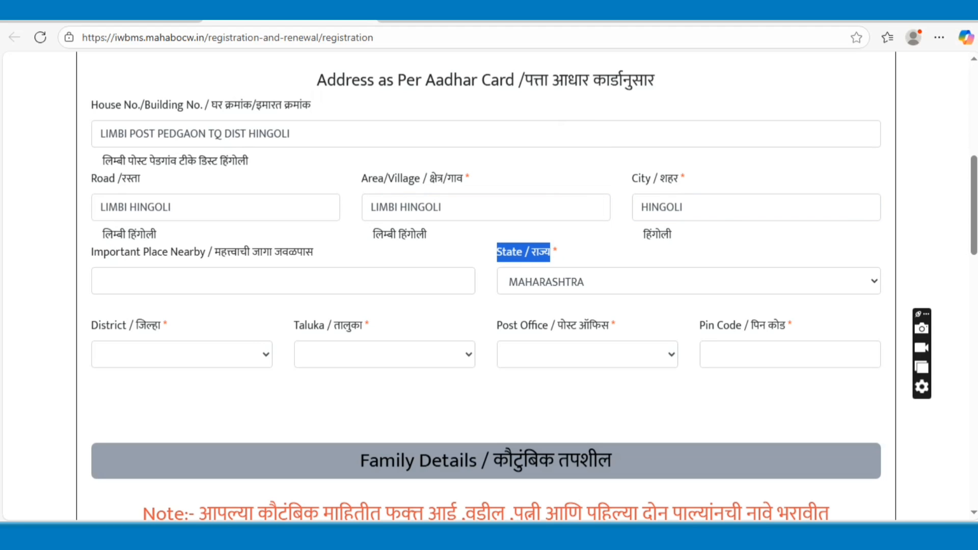
pyautogui.moveTo(98, 325); pyautogui.dragTo(163, 325)
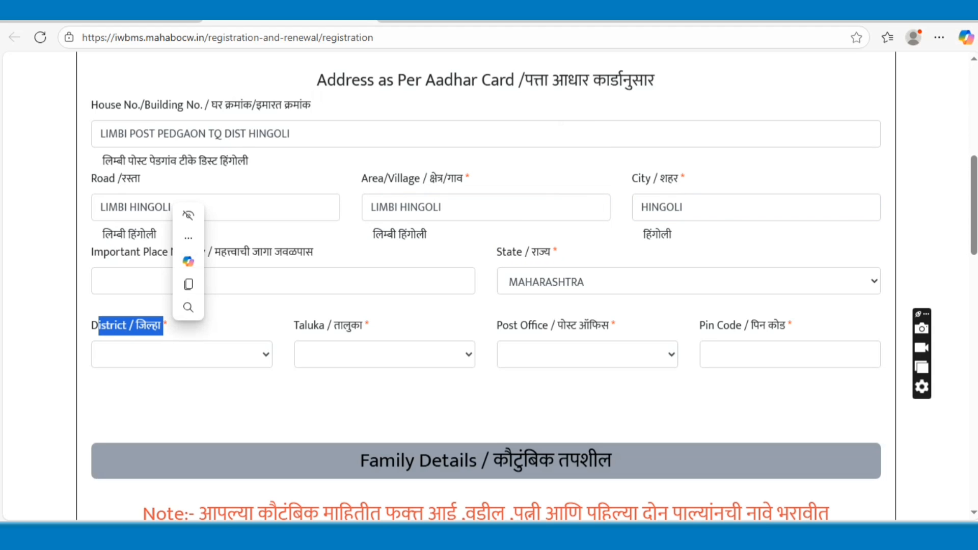
# - Choose Hingoli for both the District and Taluka dropdowns
pyautogui.click(182, 354)
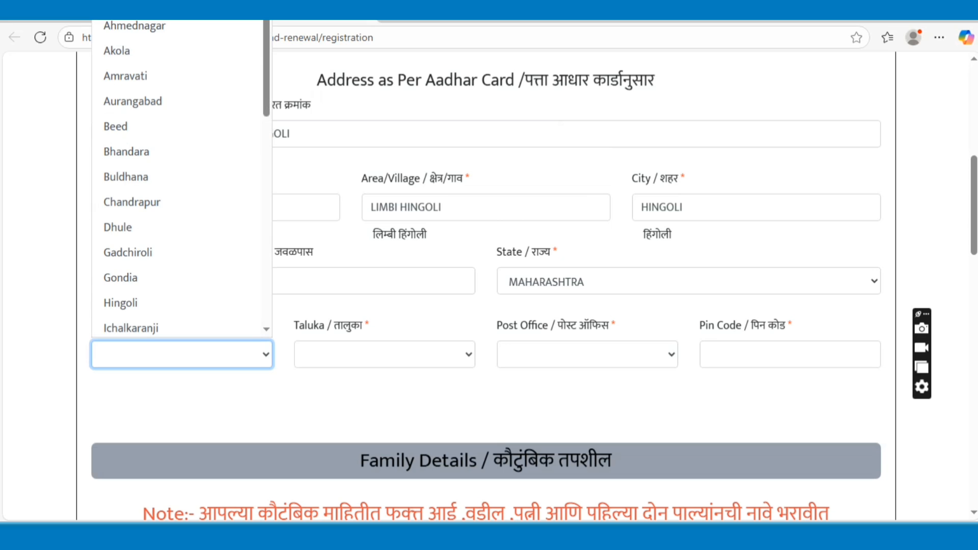
pyautogui.click(127, 299)
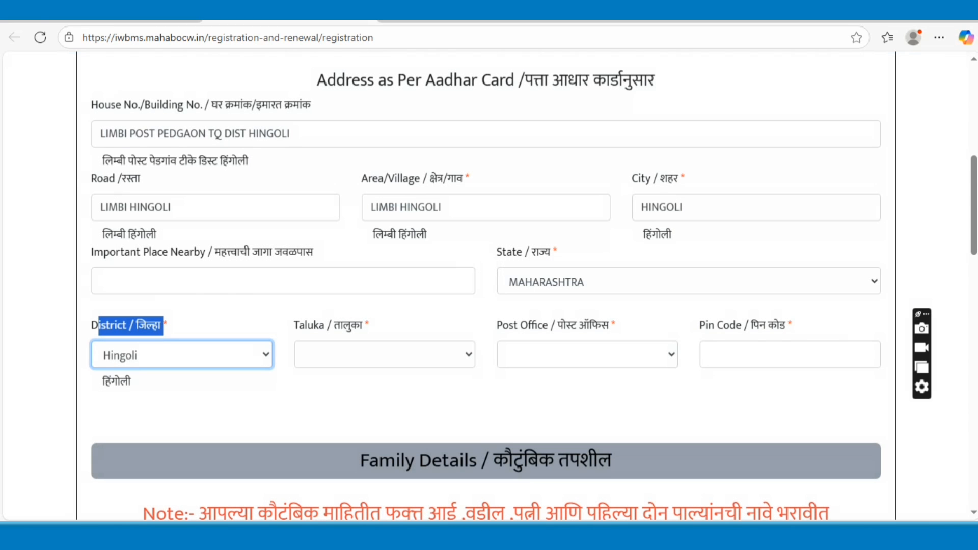
pyautogui.moveTo(295, 326); pyautogui.dragTo(365, 325)
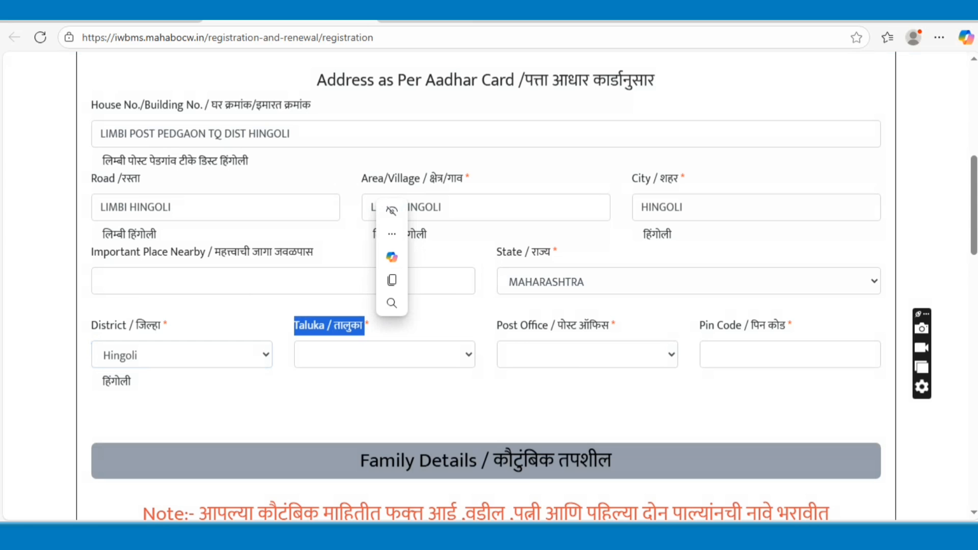
pyautogui.click(431, 354)
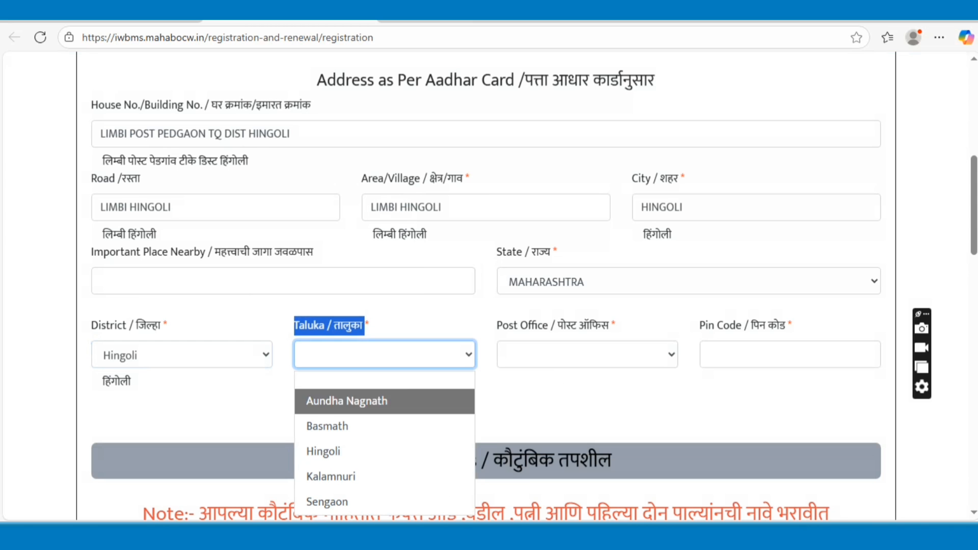
pyautogui.press('Return')
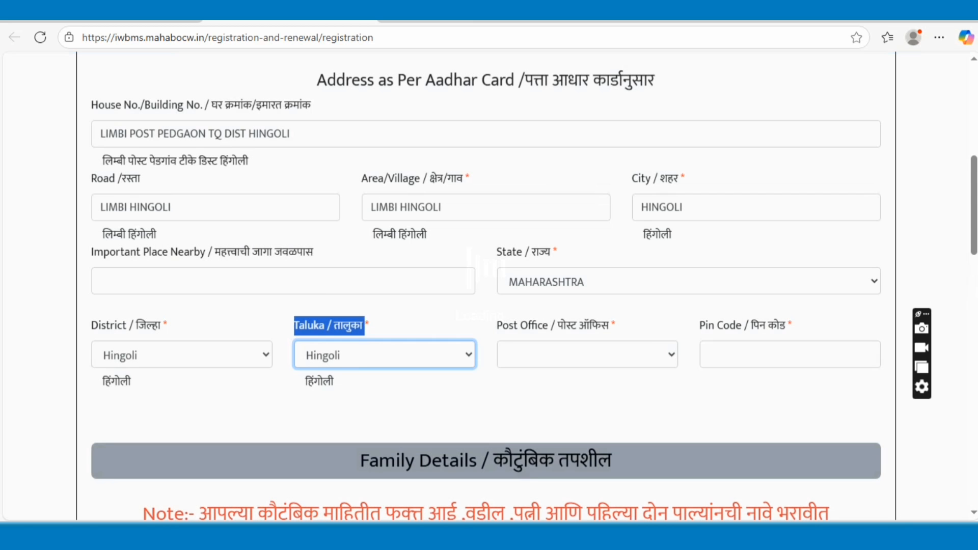
# - Select Pedgaon B.O as the post office so the pin code fills in
pyautogui.moveTo(498, 325); pyautogui.dragTo(616, 326)
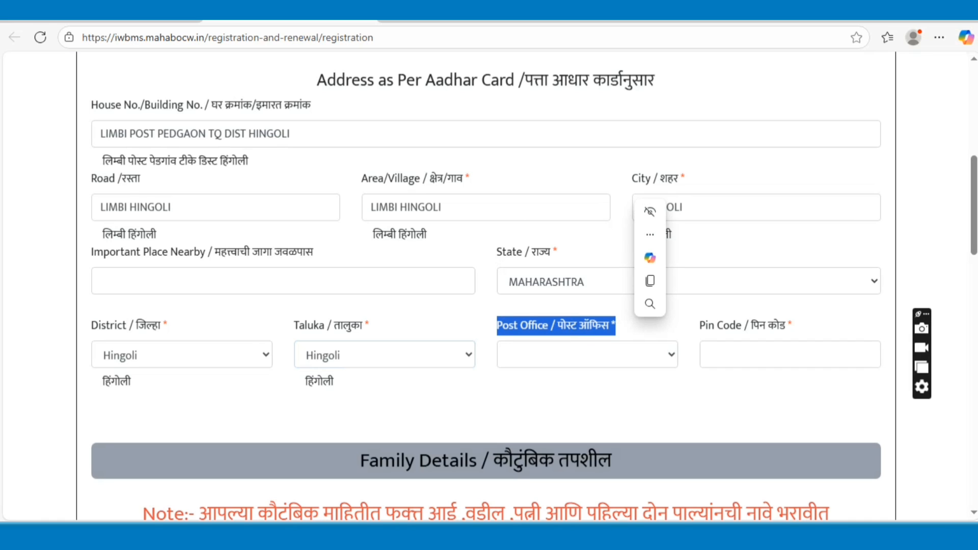
pyautogui.click(588, 355)
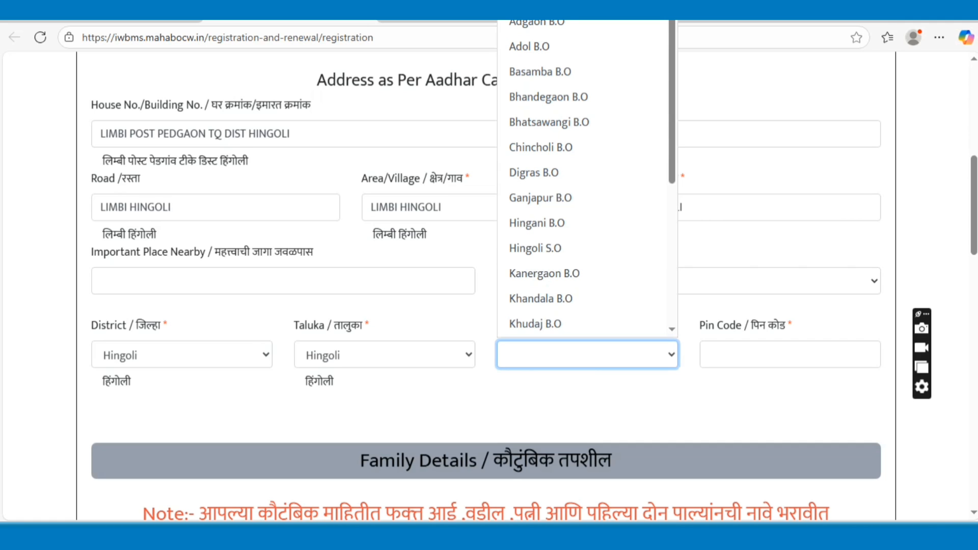
pyautogui.press('p')
pyautogui.press('p')
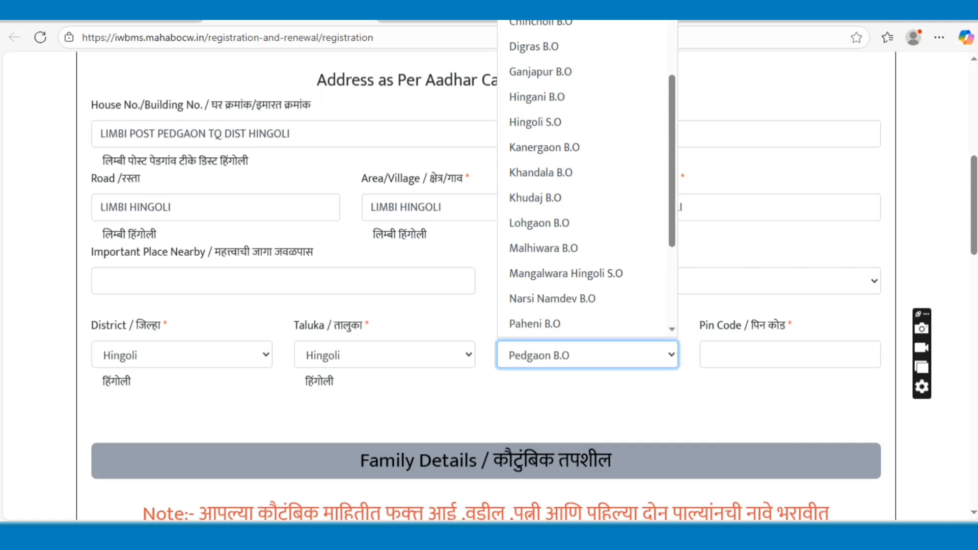
pyautogui.press('Return')
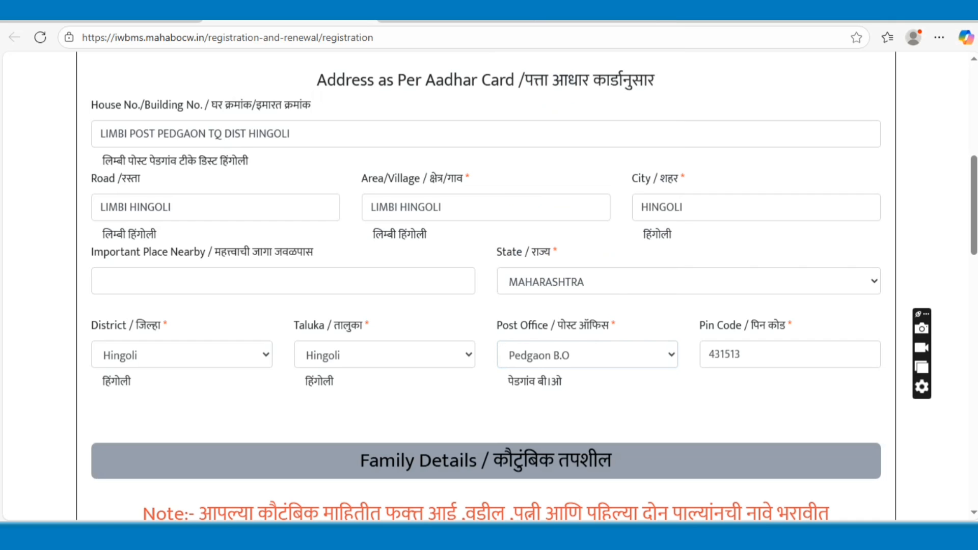
pyautogui.moveTo(700, 325); pyautogui.dragTo(793, 325)
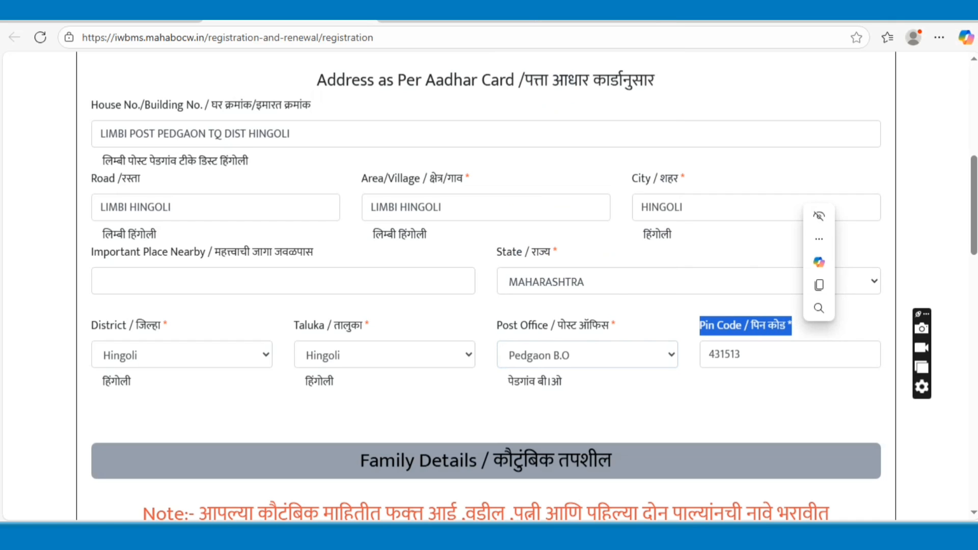
pyautogui.click(806, 326)
# - Scroll the Family Details table to review the first row up to the Profession column
pyautogui.scroll(-5, 486, 285)
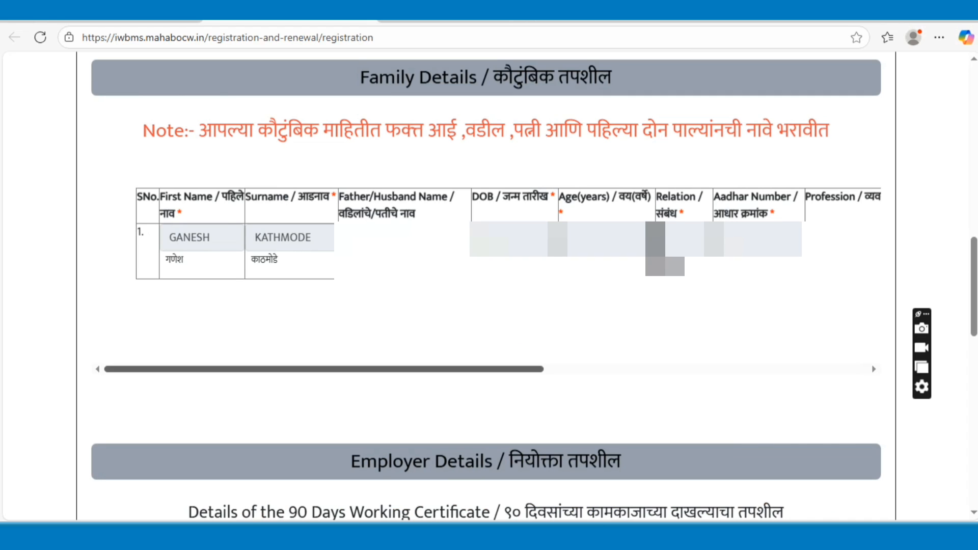
pyautogui.moveTo(324, 369); pyautogui.dragTo(523, 370)
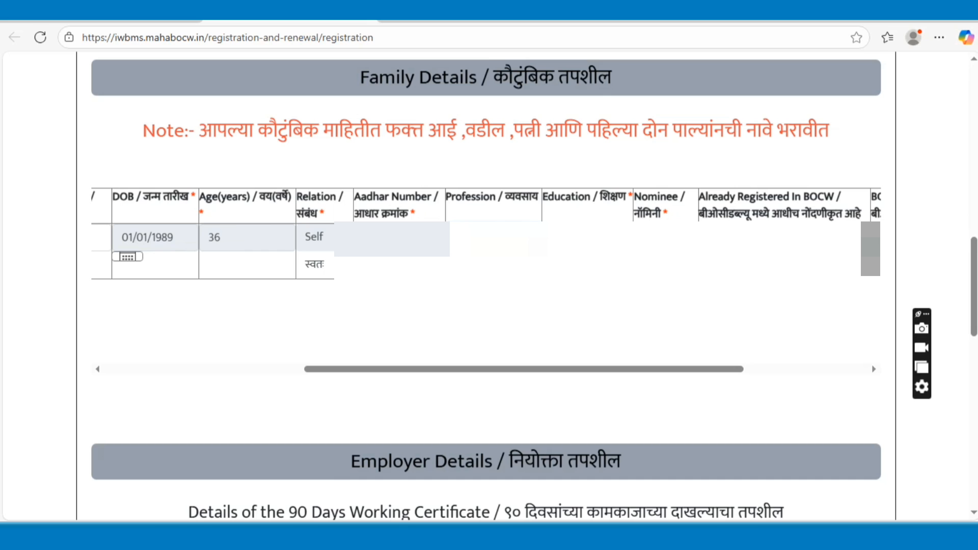
pyautogui.moveTo(524, 370); pyautogui.dragTo(324, 369)
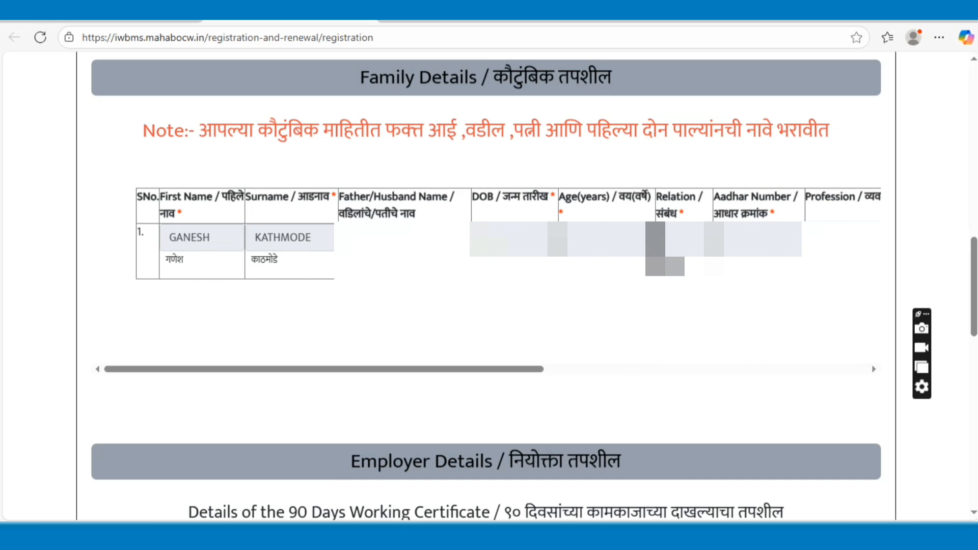
pyautogui.moveTo(359, 79); pyautogui.dragTo(833, 131)
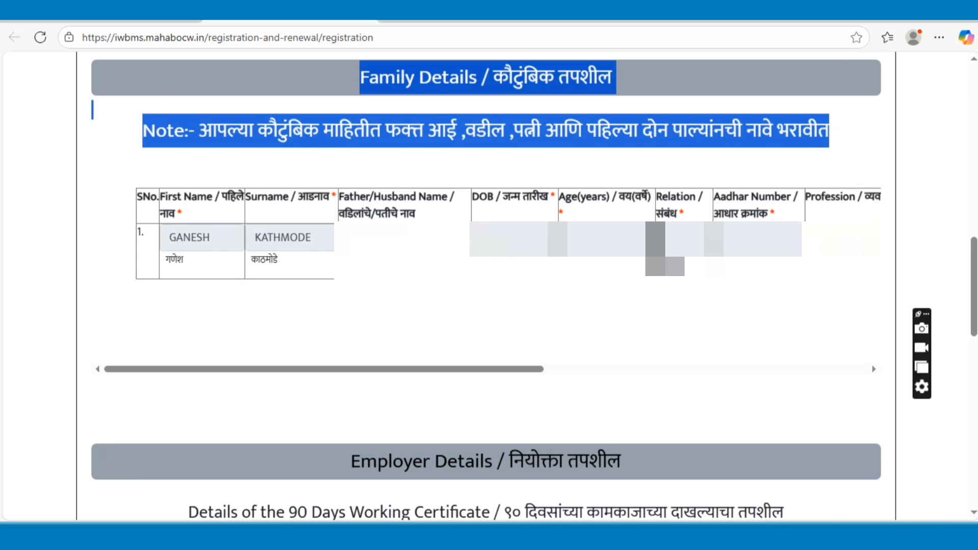
pyautogui.click(833, 134)
pyautogui.moveTo(169, 237); pyautogui.dragTo(210, 237)
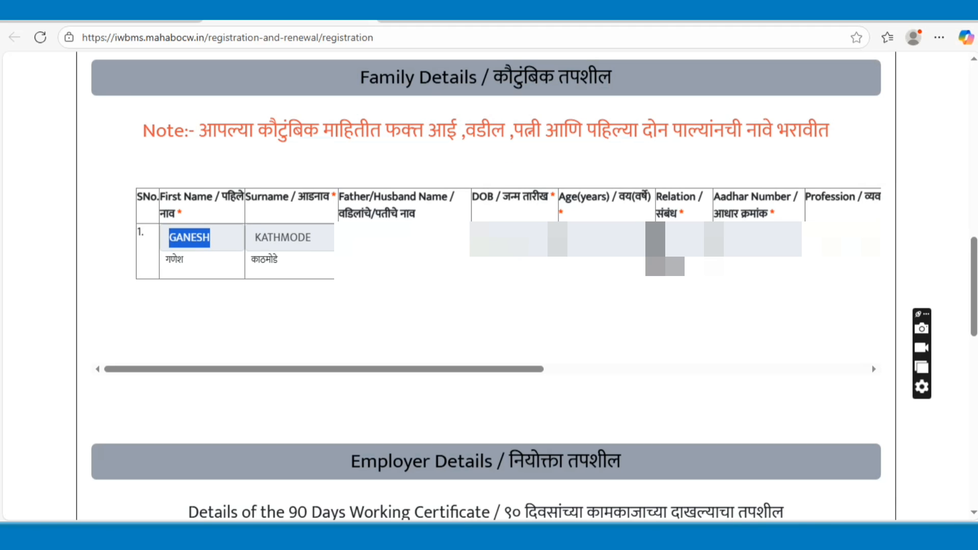
pyautogui.moveTo(502, 370); pyautogui.dragTo(631, 369)
pyautogui.doubleClick(598, 197)
pyautogui.tripleClick(614, 198)
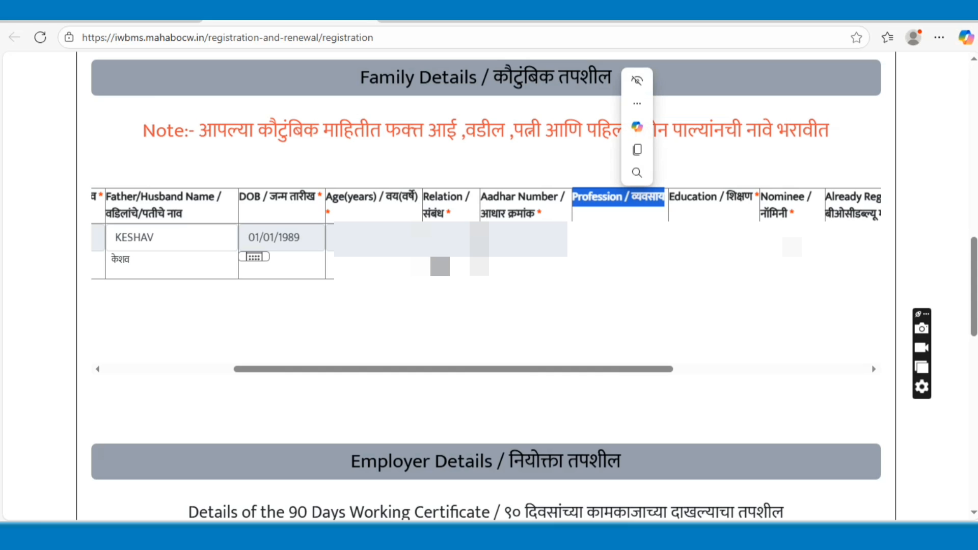
pyautogui.click(438, 249)
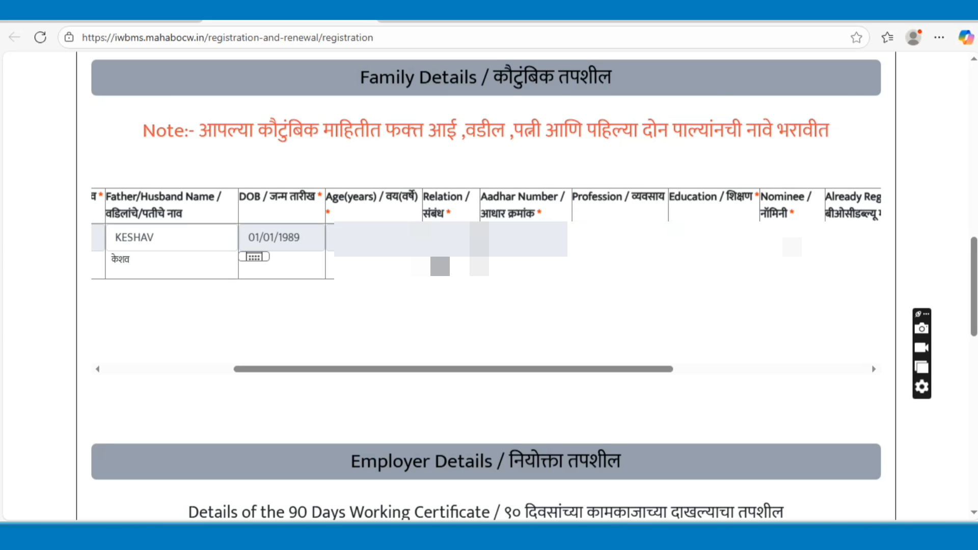
# - Choose the first family member's education level from the dropdown
pyautogui.doubleClick(694, 198)
pyautogui.click(715, 238)
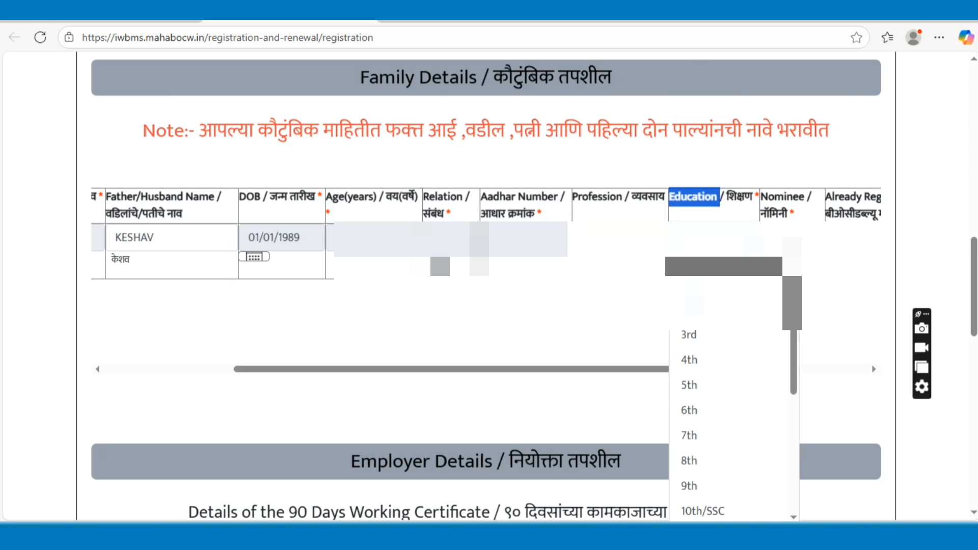
pyautogui.scroll(-3, 733, 423)
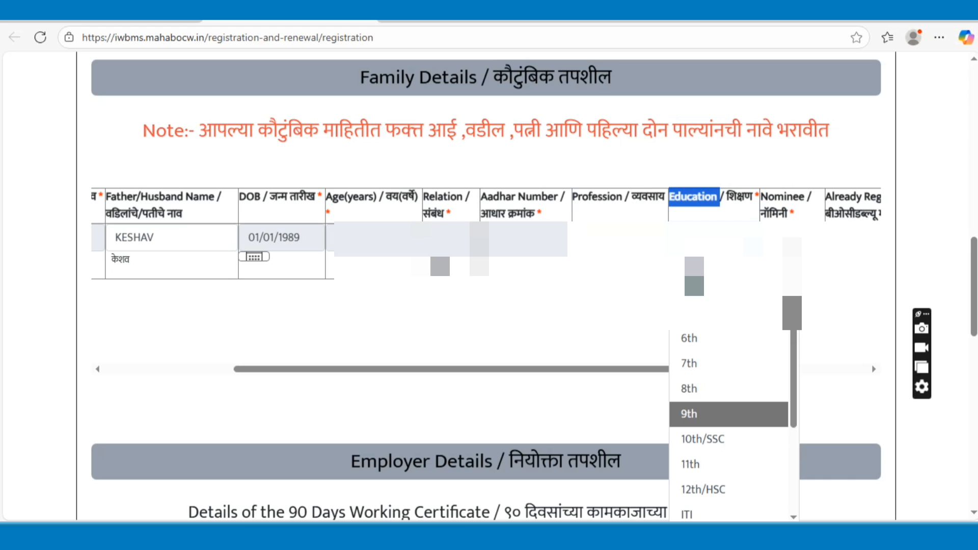
pyautogui.press('Up')
pyautogui.press('Up')
pyautogui.press('Up')
pyautogui.press('Return')
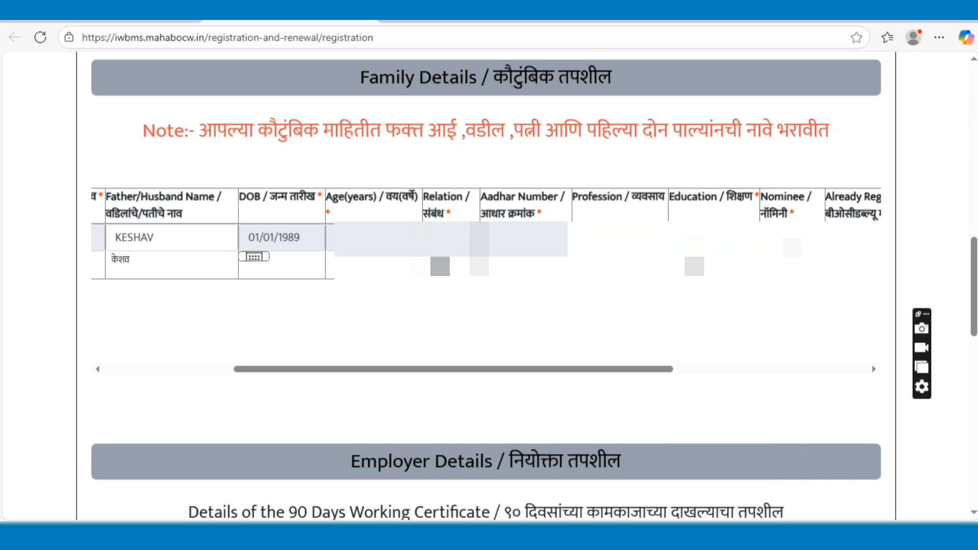
# - Add a second family member row with Add More
pyautogui.doubleClick(783, 197)
pyautogui.tripleClick(785, 198)
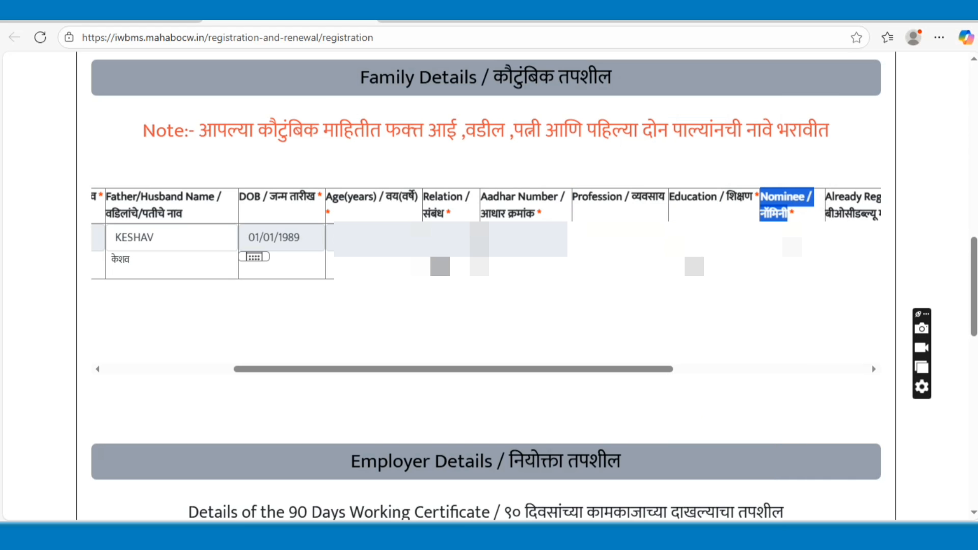
pyautogui.moveTo(612, 369); pyautogui.dragTo(807, 369)
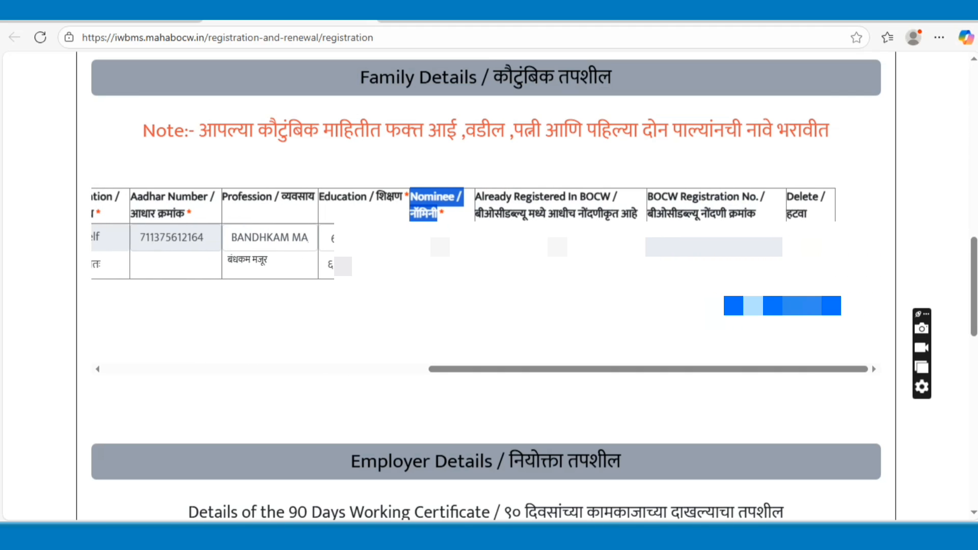
pyautogui.click(782, 306)
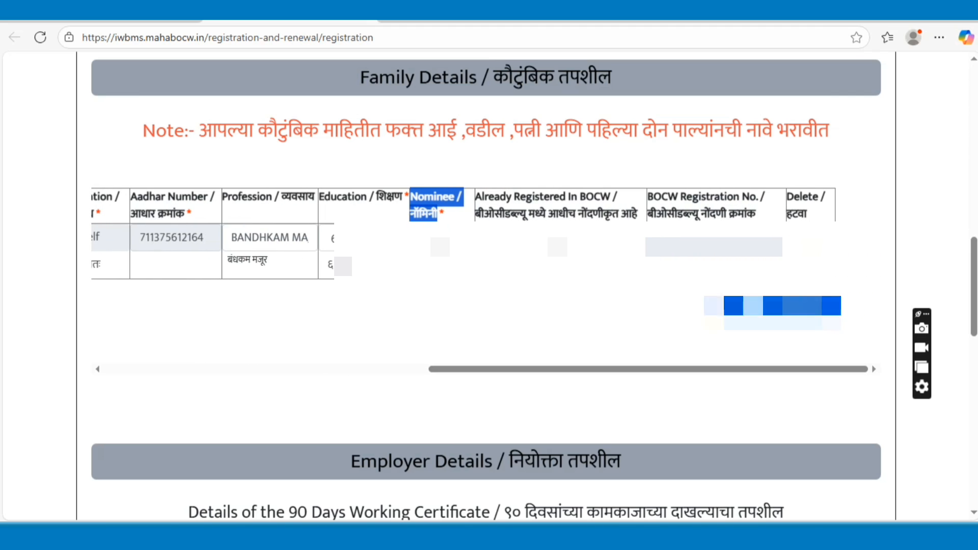
pyautogui.moveTo(765, 425); pyautogui.dragTo(443, 425)
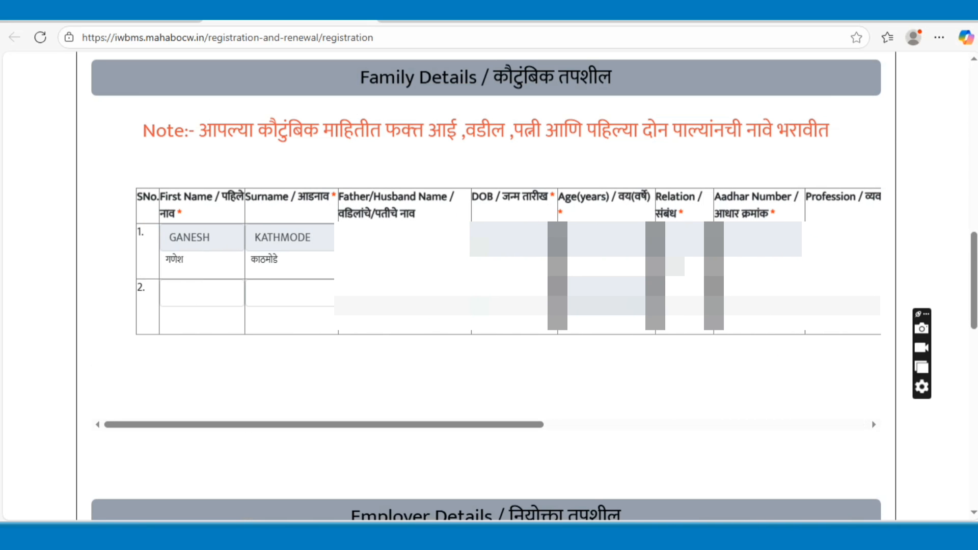
# - Enter the second family member's first name and surname
pyautogui.click(202, 293)
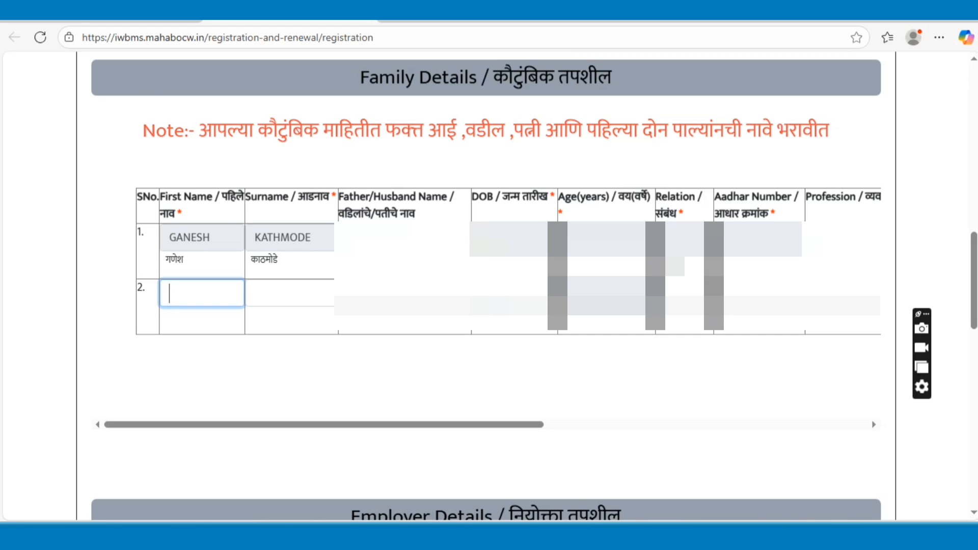
pyautogui.click(275, 294)
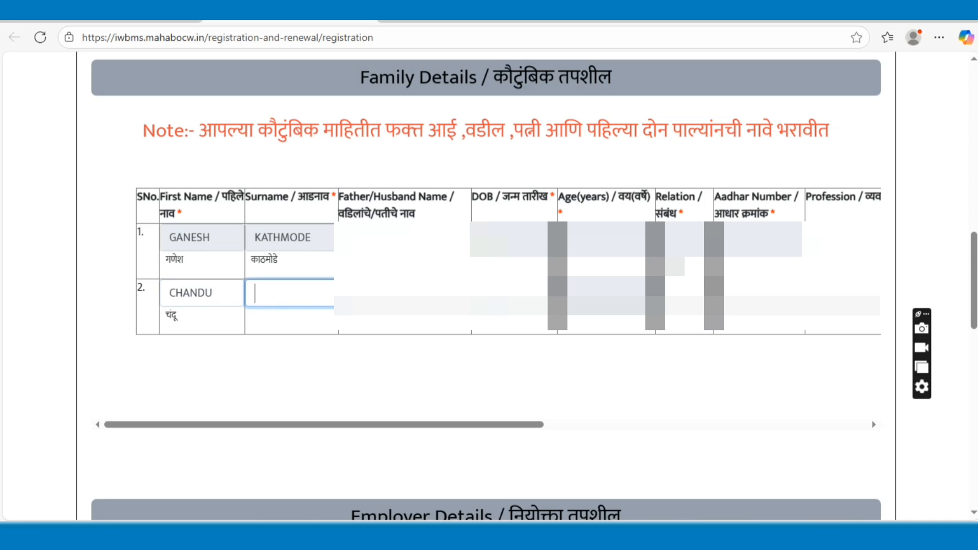
pyautogui.press('Tab')
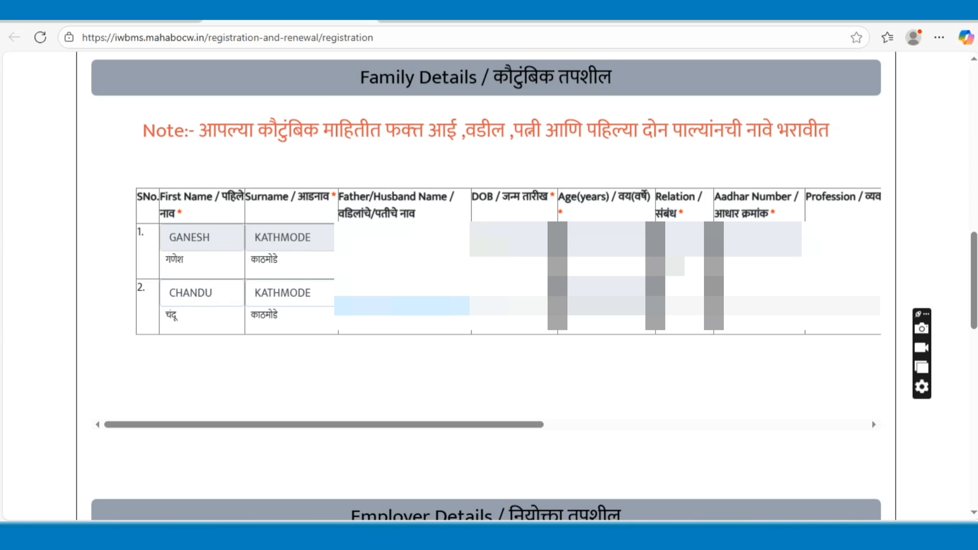
# - Pick the second member's birth date in 2017 from the calendar
pyautogui.click(512, 294)
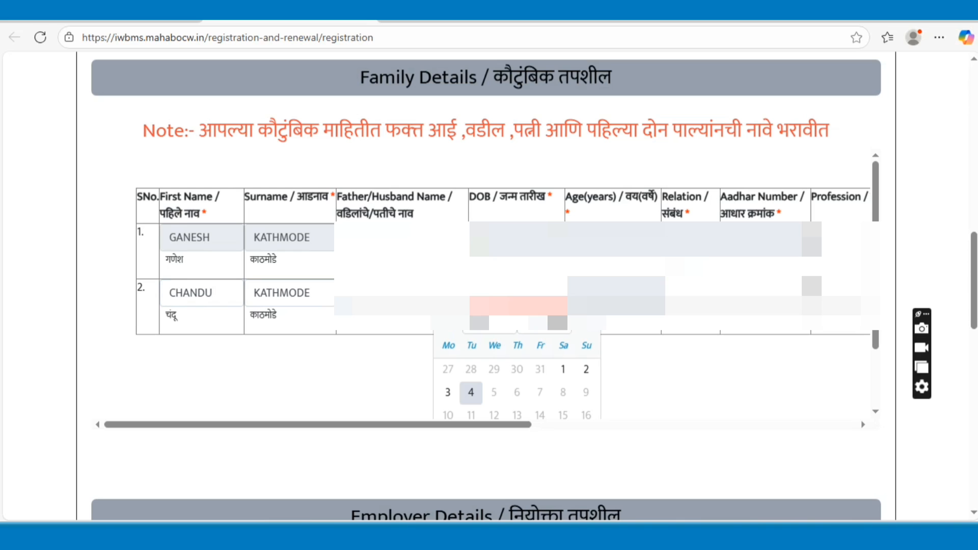
pyautogui.click(545, 324)
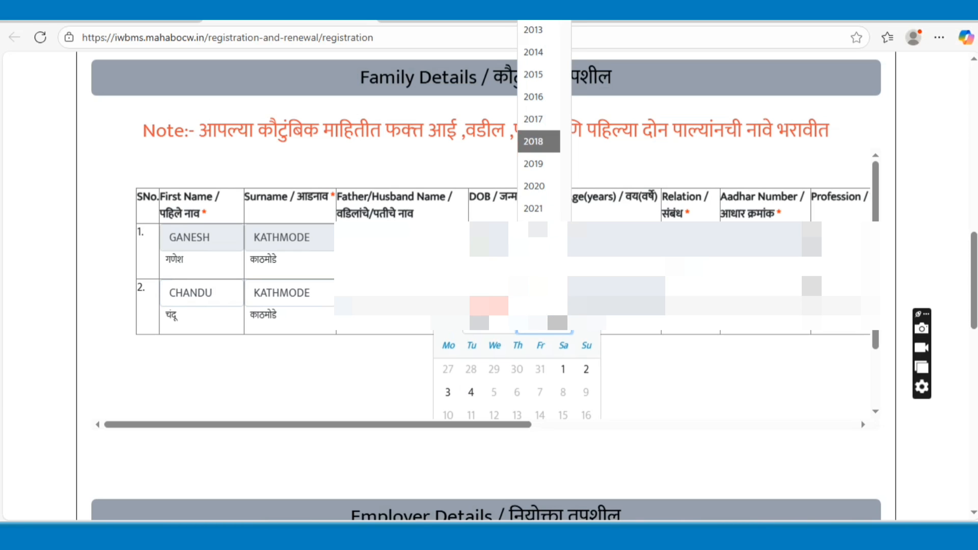
pyautogui.click(539, 119)
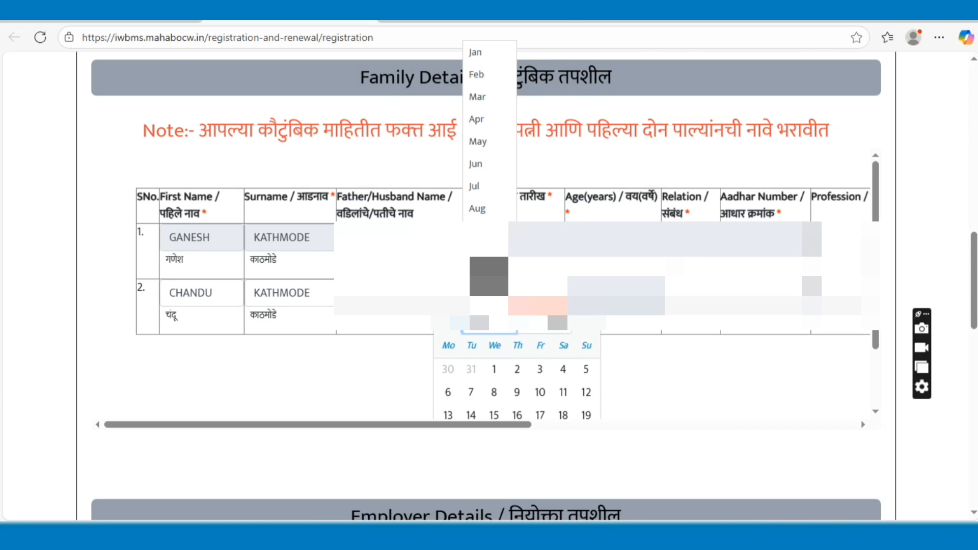
pyautogui.click(476, 164)
pyautogui.click(494, 369)
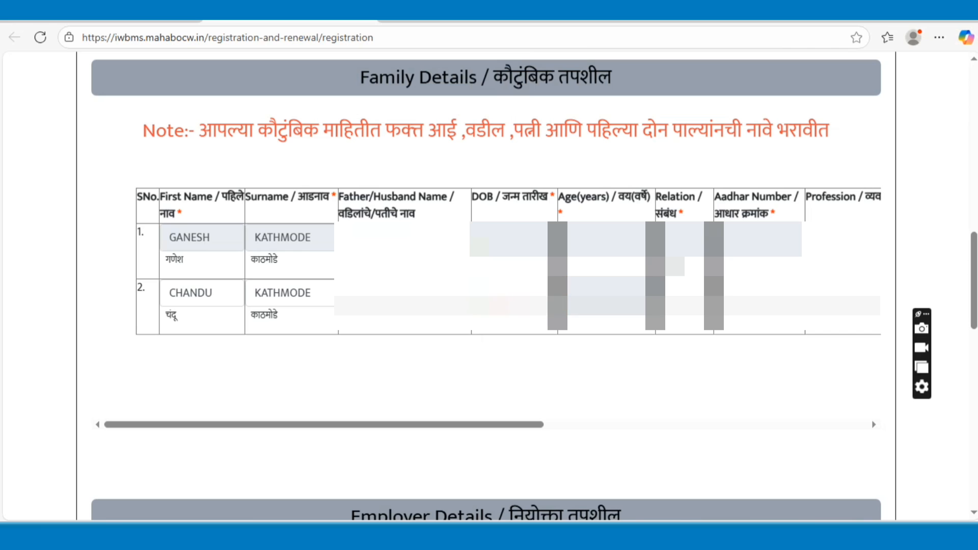
# - Set the second member's relation to Son and fill the Aadhaar number and profession
pyautogui.click(685, 306)
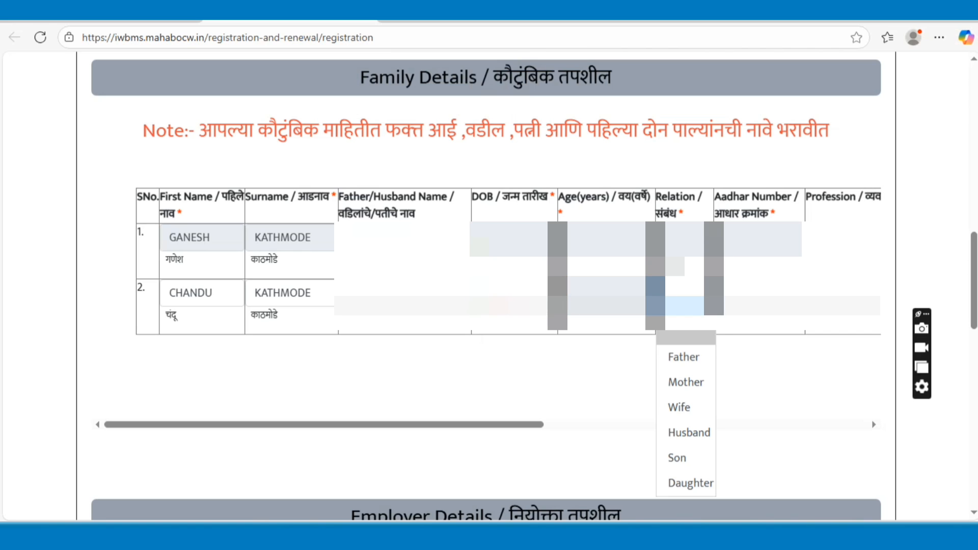
pyautogui.click(685, 457)
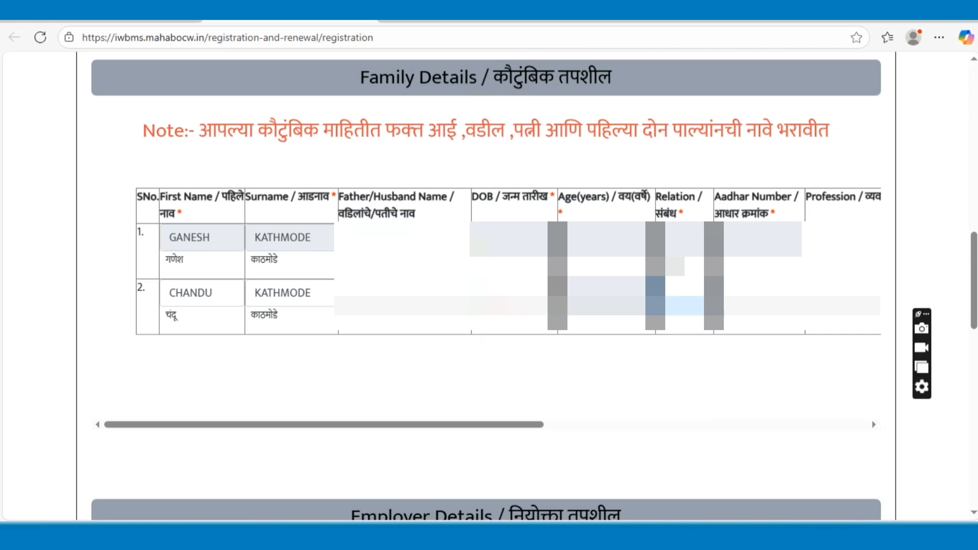
pyautogui.click(760, 295)
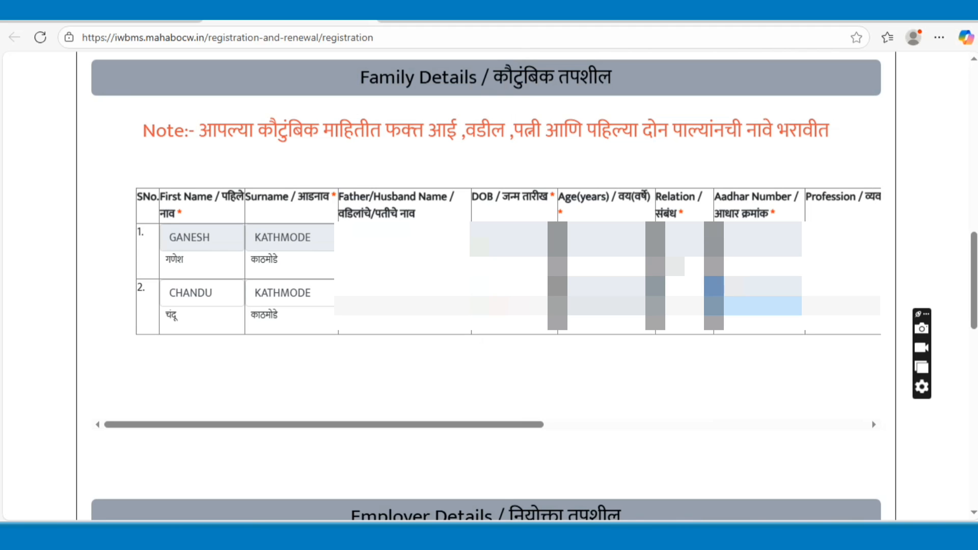
pyautogui.moveTo(325, 425); pyautogui.dragTo(450, 425)
pyautogui.click(626, 293)
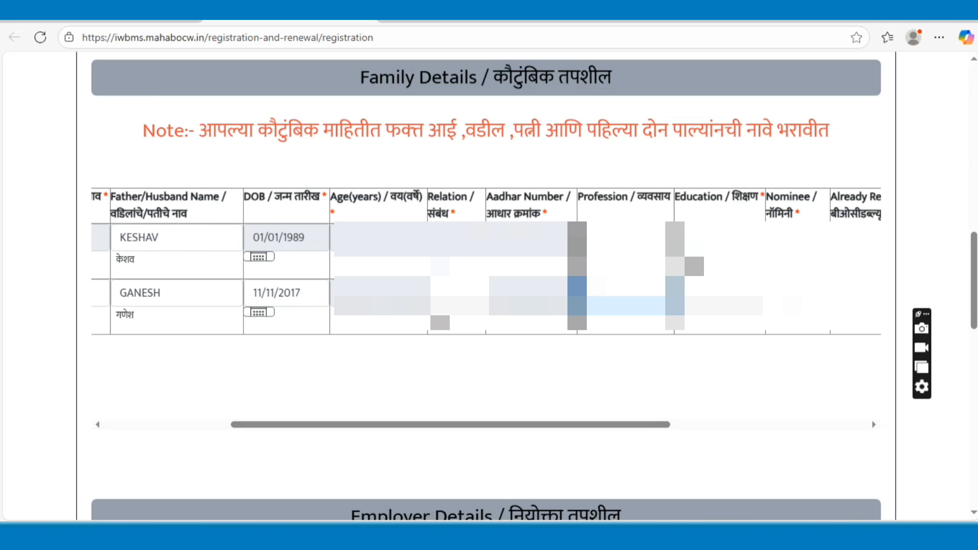
# - Choose the second member's education level from the dropdown
pyautogui.click(719, 294)
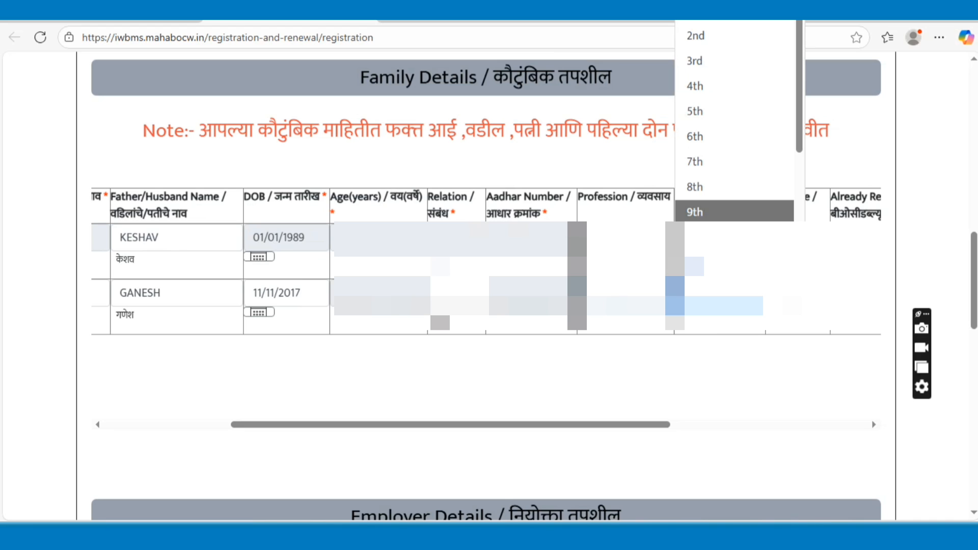
pyautogui.scroll(1, 735, 217)
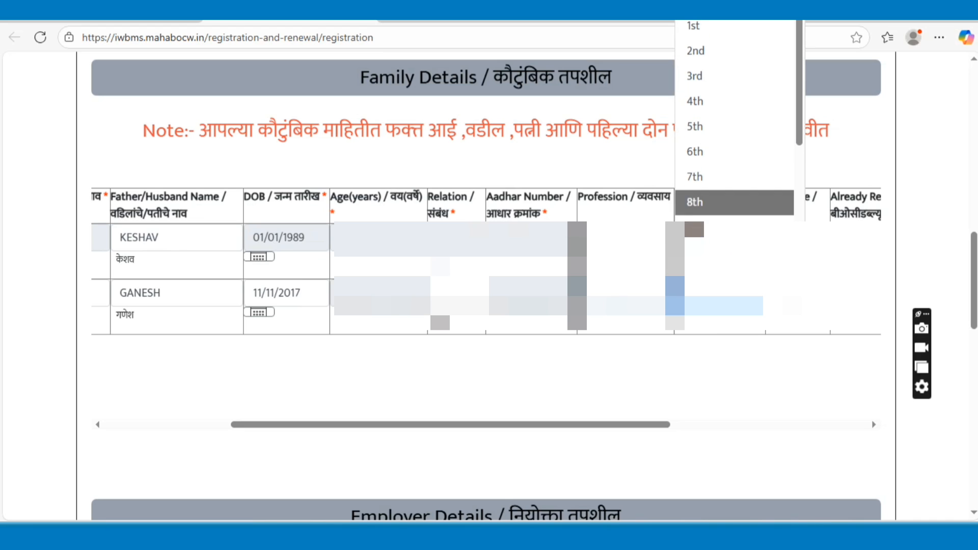
pyautogui.scroll(-5, 735, 96)
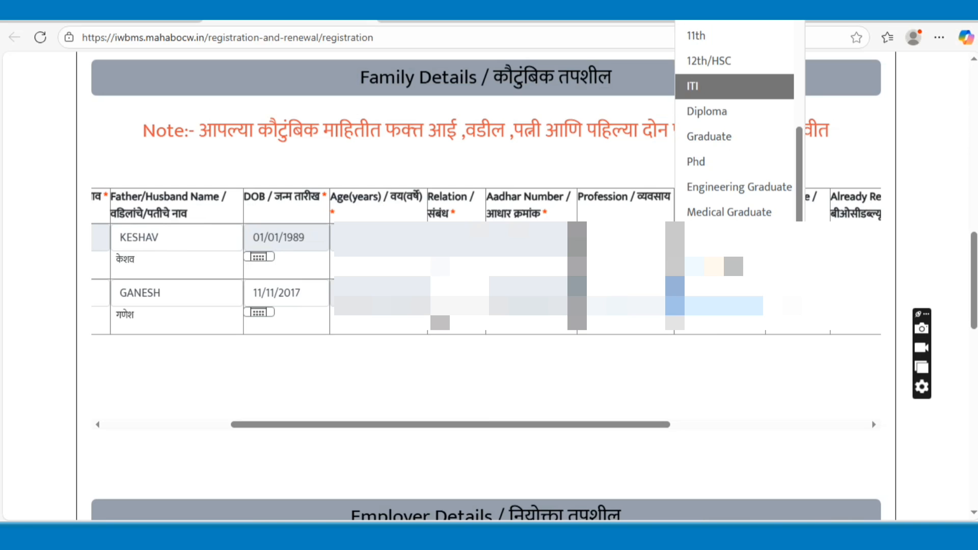
pyautogui.scroll(1, 735, 89)
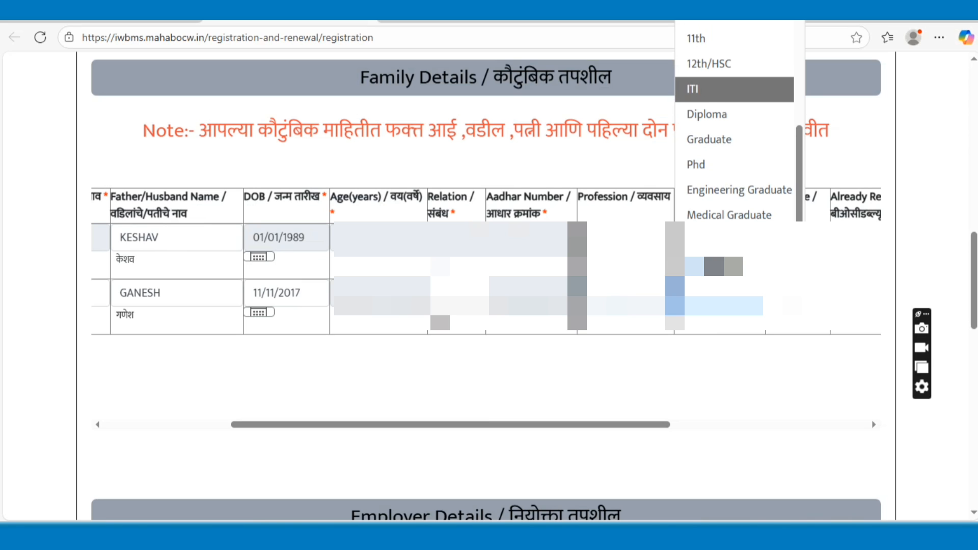
pyautogui.scroll(5, 735, 89)
pyautogui.click(735, 27)
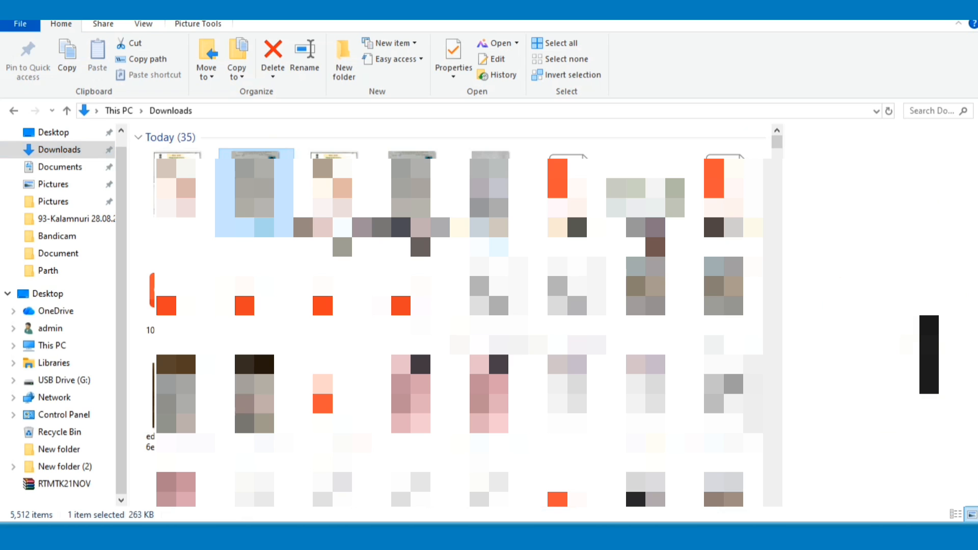
pyautogui.rightClick(258, 219)
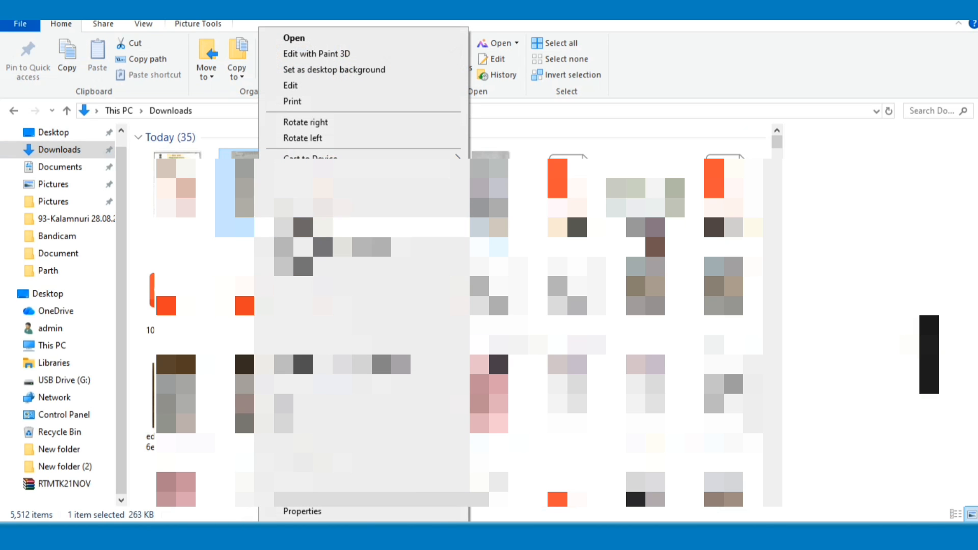
pyautogui.moveTo(357, 286)
pyautogui.click(502, 295)
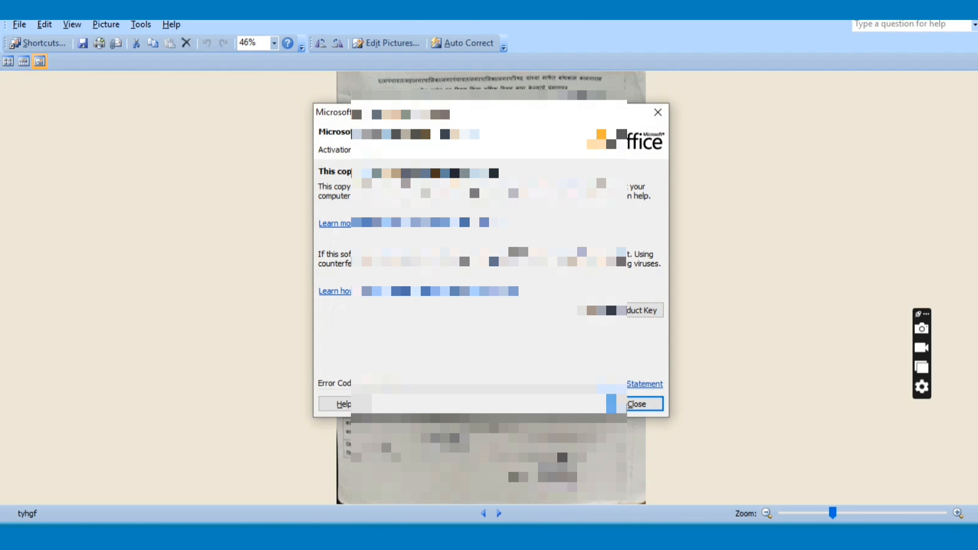
pyautogui.press('Escape')
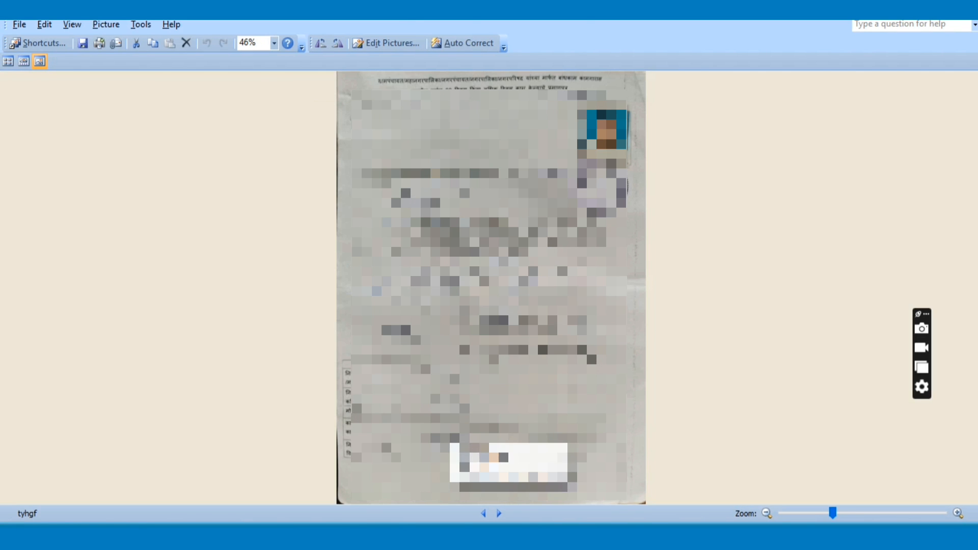
pyautogui.click(509, 537)
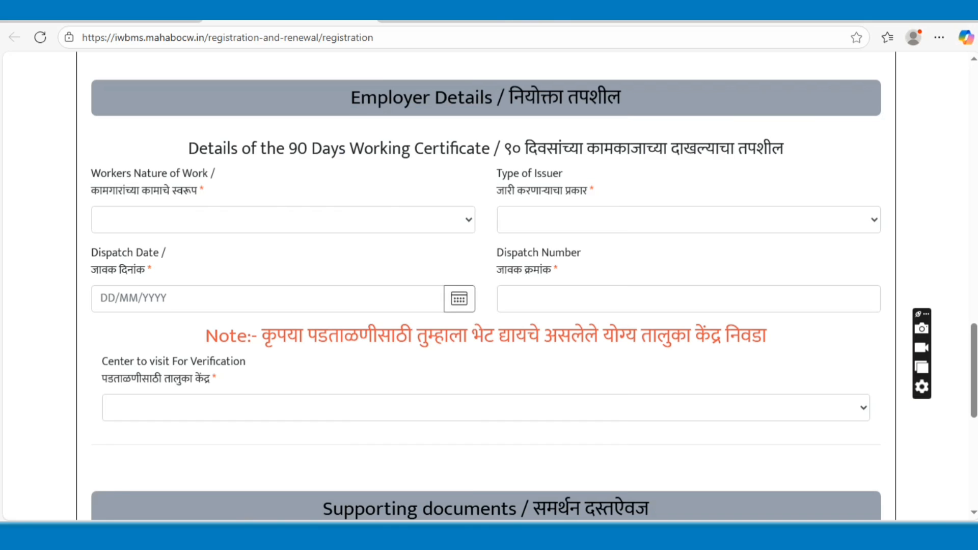
# - Choose 'All type of Helpers' as nature of work and Gramsevak as the certificate issuer
pyautogui.click(284, 220)
pyautogui.click(148, 266)
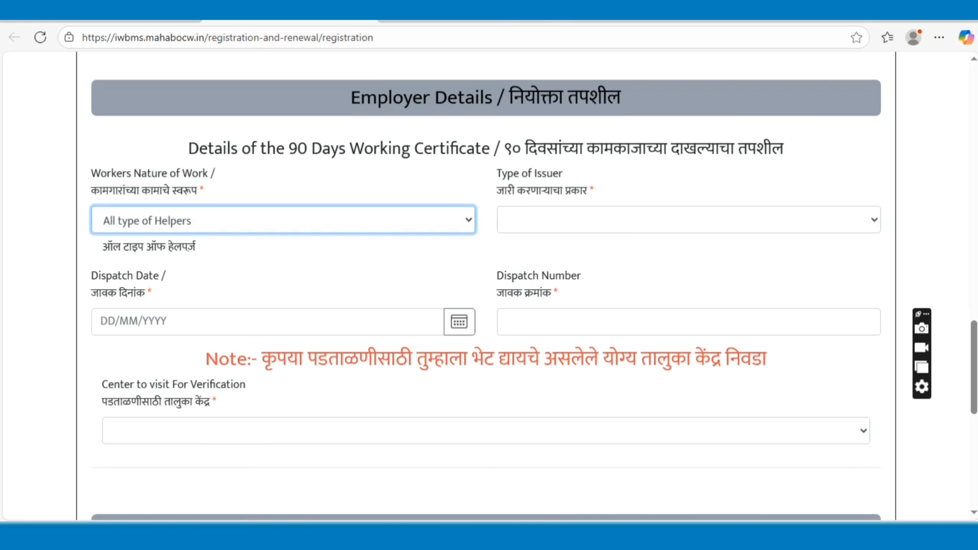
pyautogui.moveTo(497, 173); pyautogui.dragTo(599, 192)
pyautogui.click(689, 219)
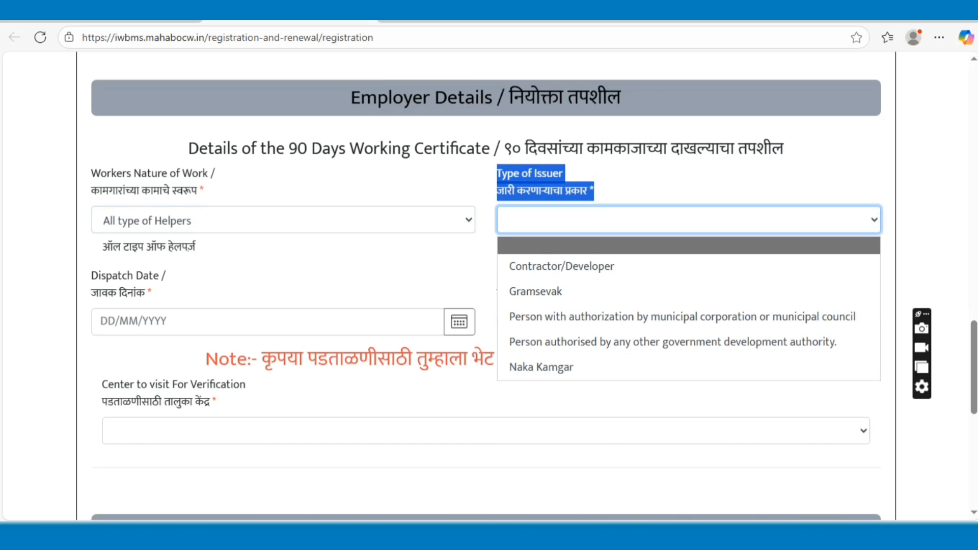
pyautogui.click(536, 292)
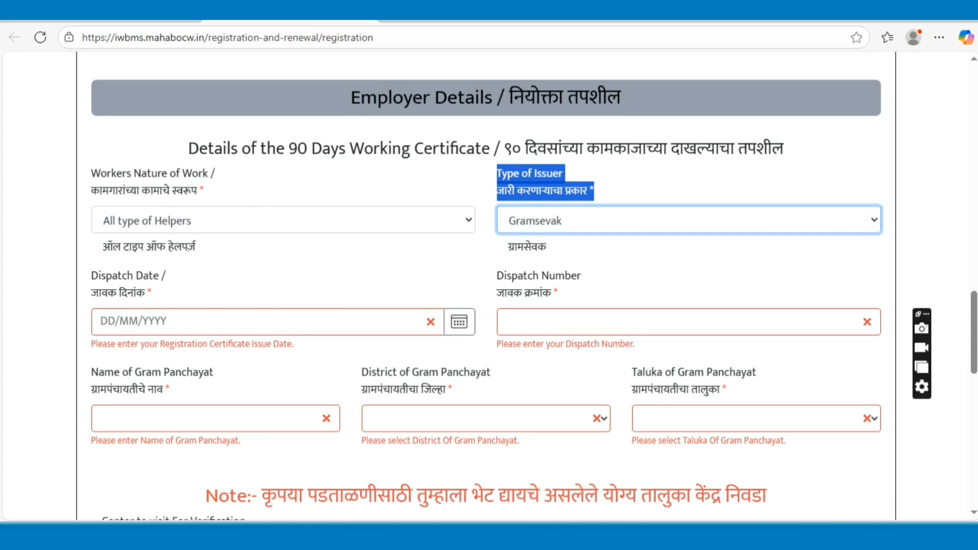
pyautogui.click(204, 322)
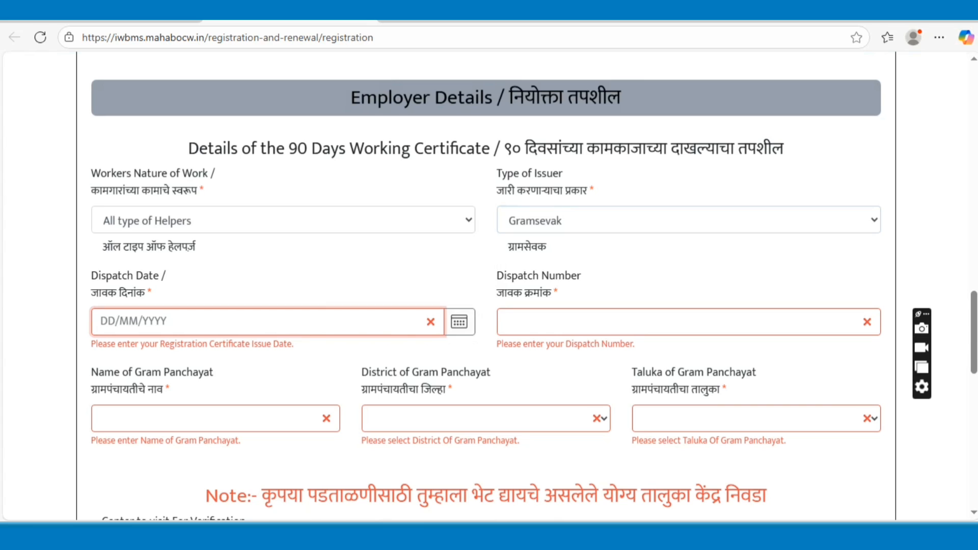
# - Set the certificate's dispatch date to 01/08/2025 using the calendar
pyautogui.click(460, 321)
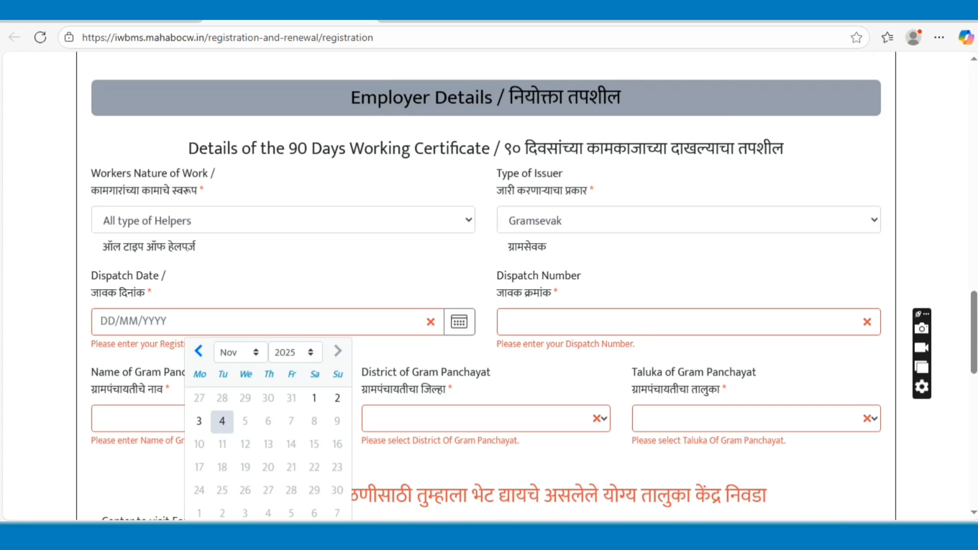
pyautogui.click(198, 351)
pyautogui.click(199, 351)
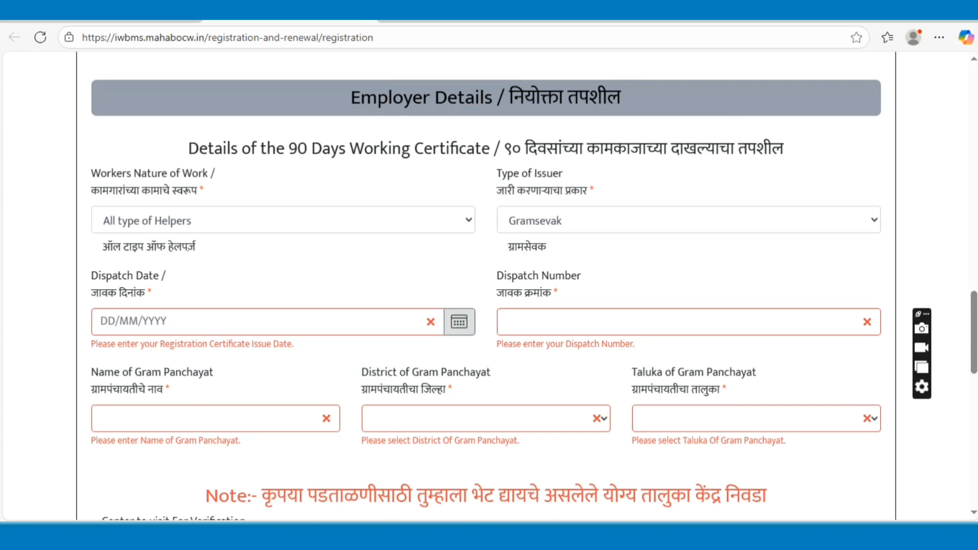
pyautogui.click(459, 322)
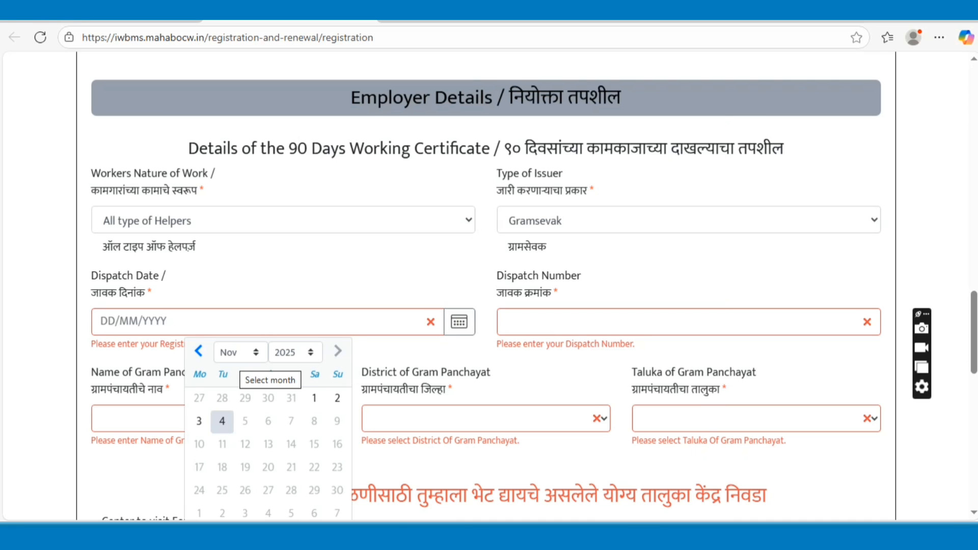
pyautogui.click(199, 351)
pyautogui.click(199, 351)
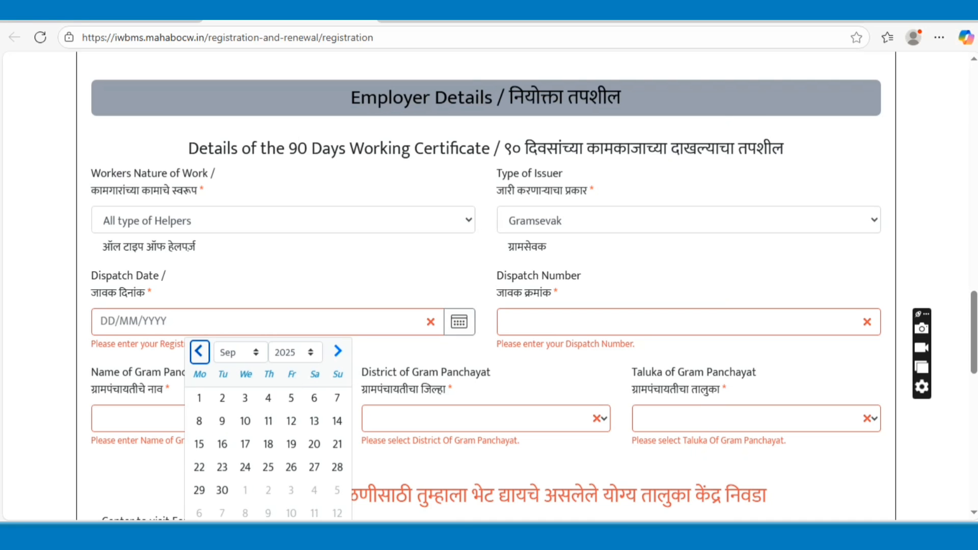
pyautogui.click(199, 352)
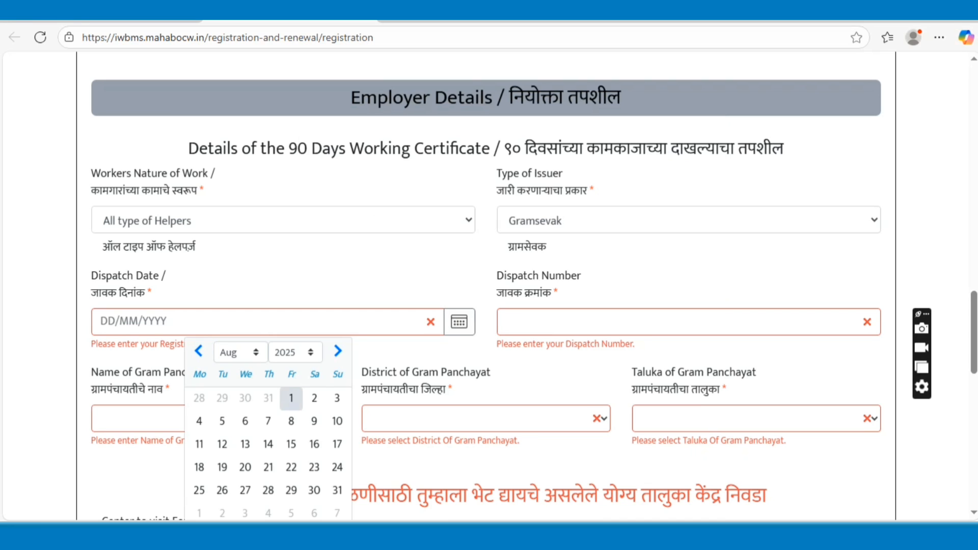
pyautogui.click(291, 398)
# - Enter 350 as the dispatch number
pyautogui.click(508, 322)
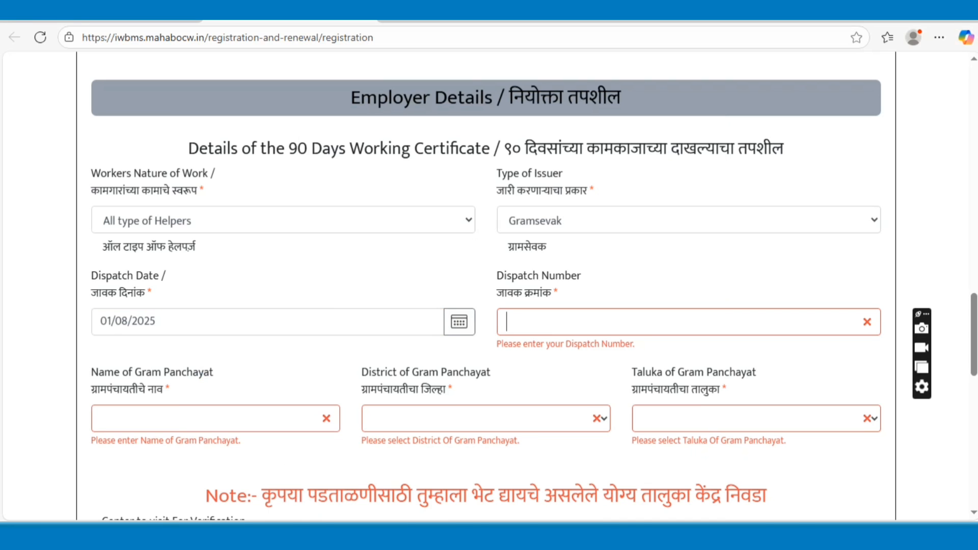
pyautogui.write('3')
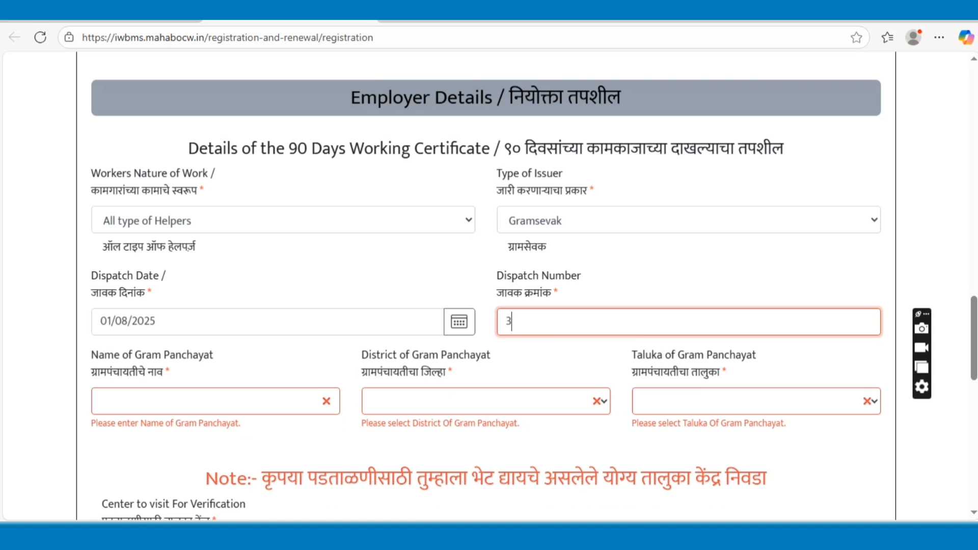
pyautogui.write('50')
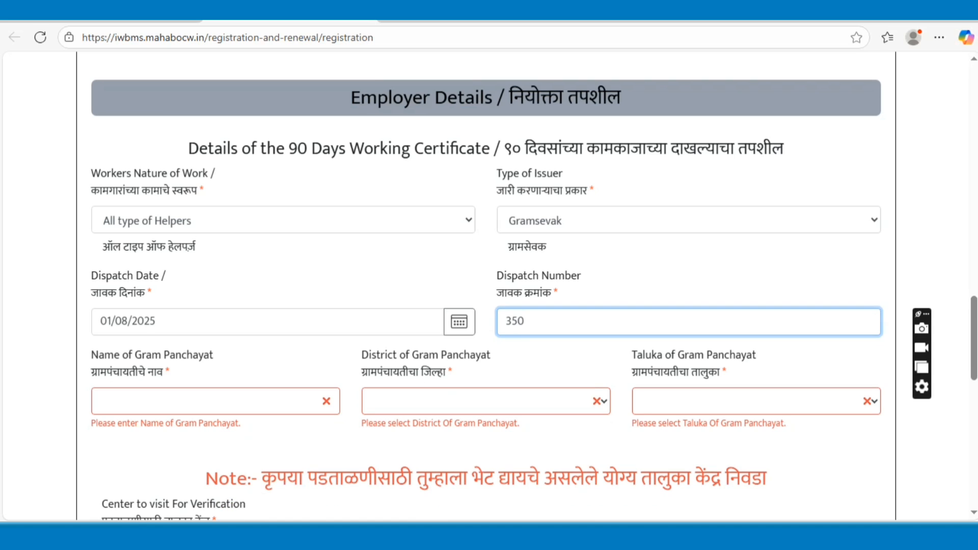
pyautogui.press('Tab')
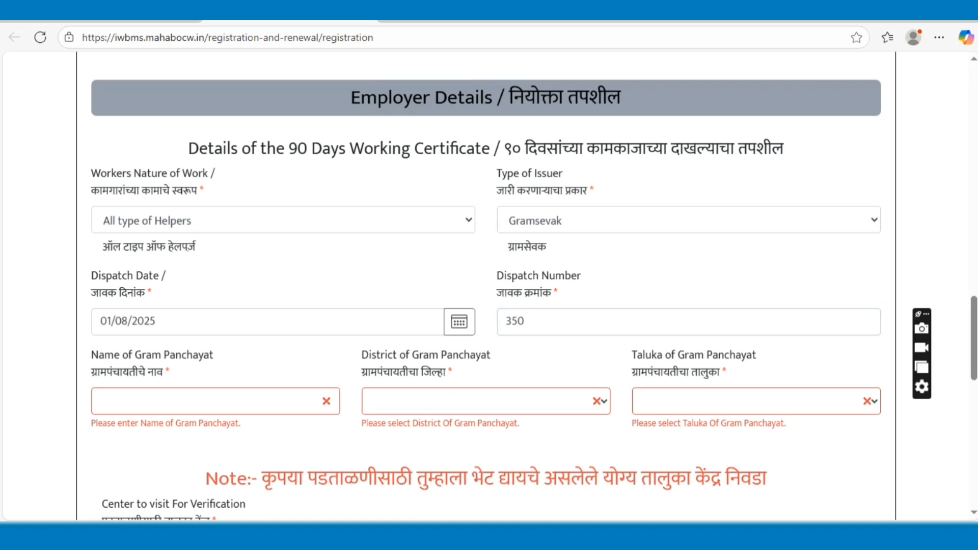
# - Enter SARKLI as the Name of Gram Panchayat
pyautogui.moveTo(91, 352); pyautogui.dragTo(163, 374)
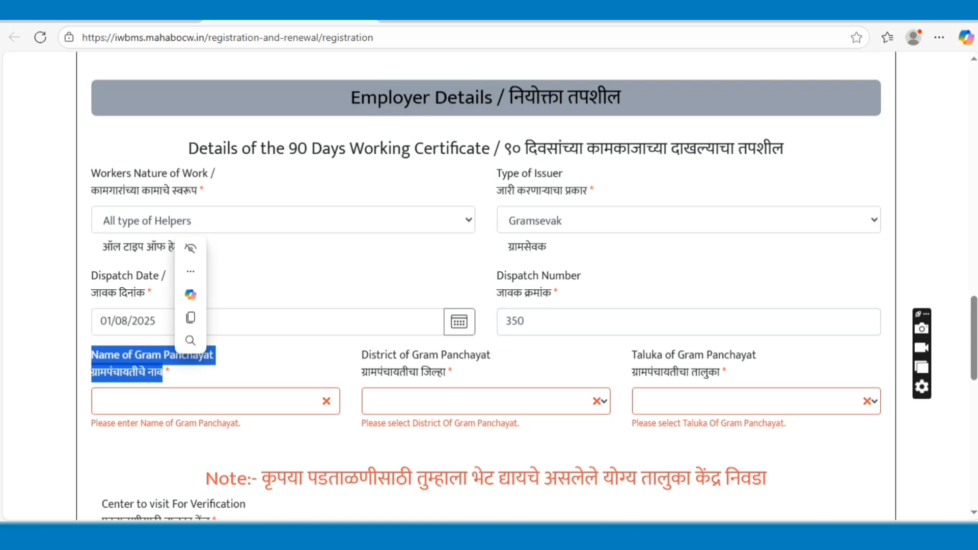
pyautogui.click(168, 402)
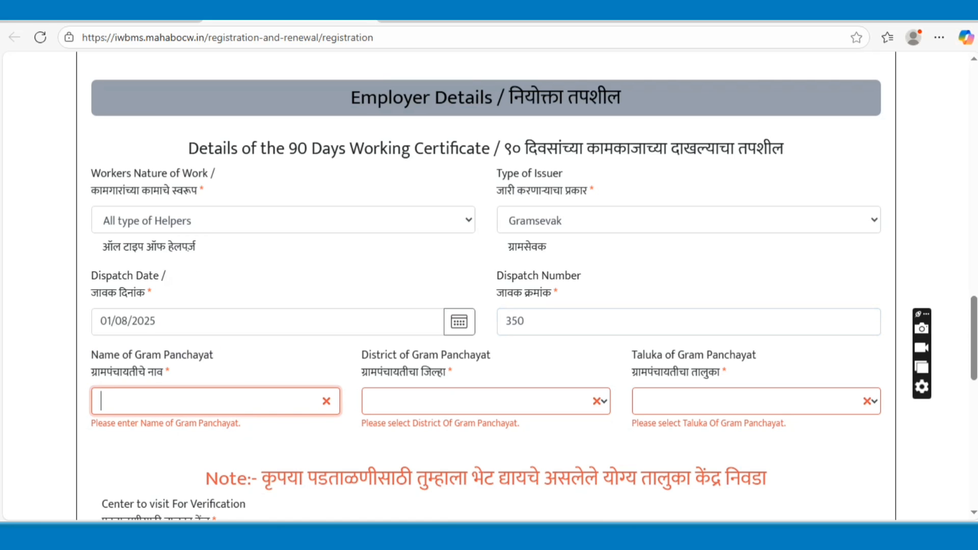
pyautogui.write('SARKALI')
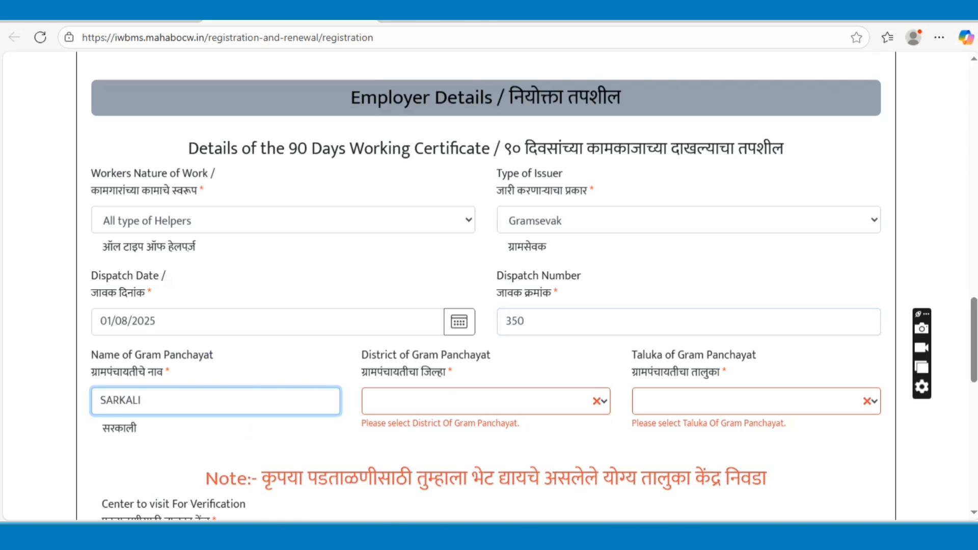
pyautogui.press('Left')
pyautogui.press('BackSpace')
pyautogui.press('Tab')
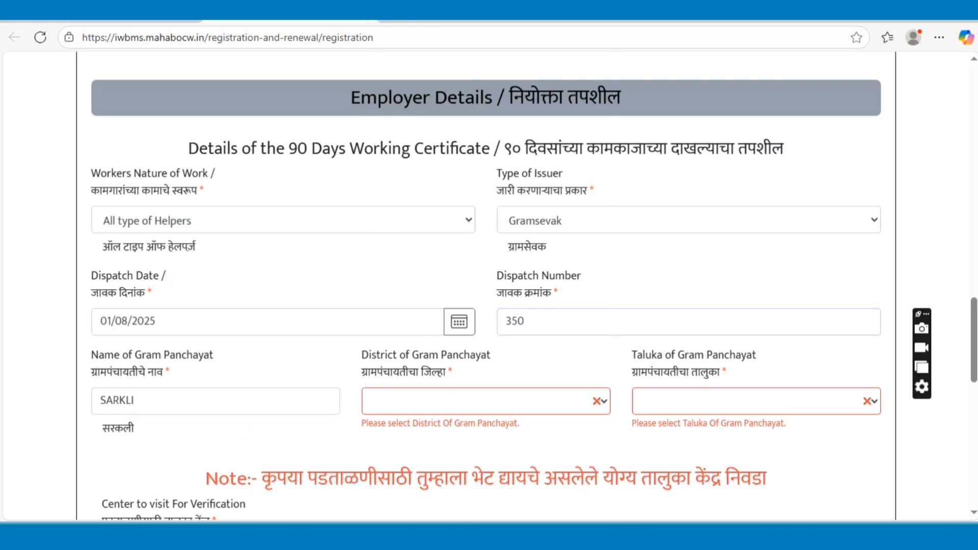
# - Set the Gram Panchayat district and taluka both to Hingoli
pyautogui.click(486, 401)
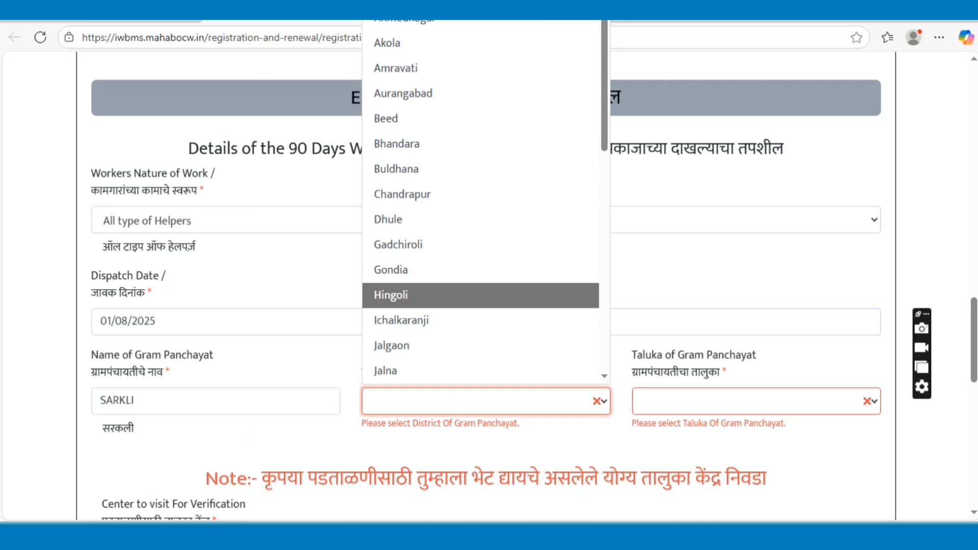
pyautogui.click(391, 295)
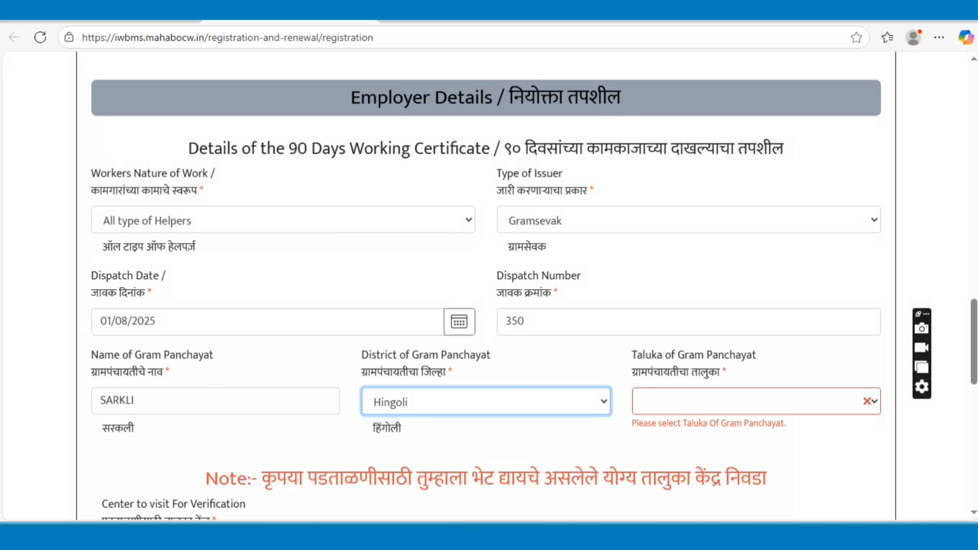
pyautogui.moveTo(632, 351); pyautogui.dragTo(723, 376)
pyautogui.click(757, 401)
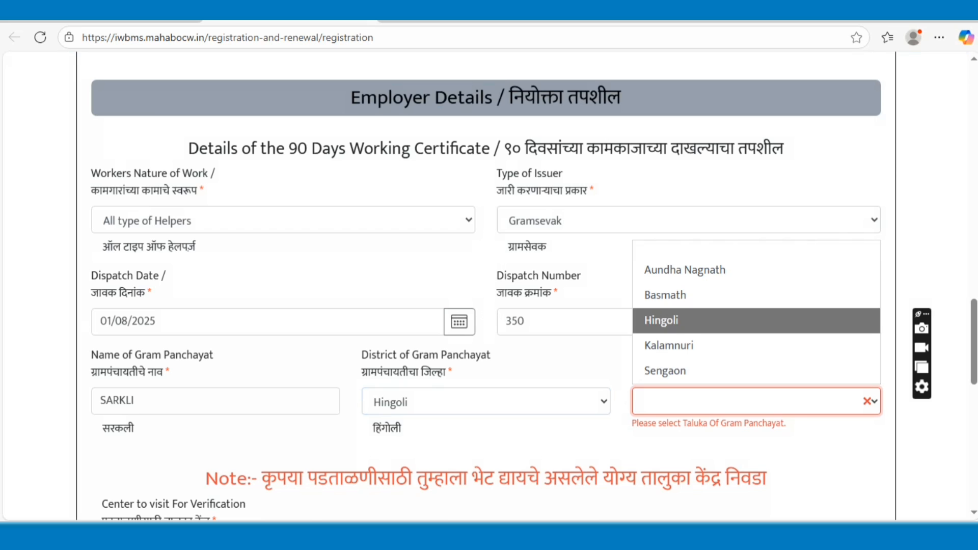
pyautogui.click(658, 321)
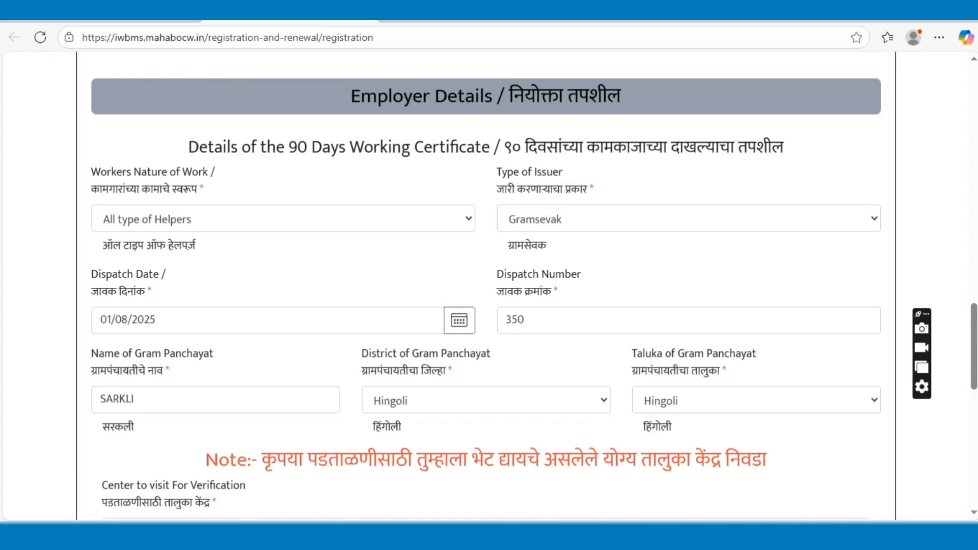
# - Choose Hingoli as the verification centre to visit
pyautogui.scroll(-3, 486, 294)
pyautogui.scroll(-1, 487, 294)
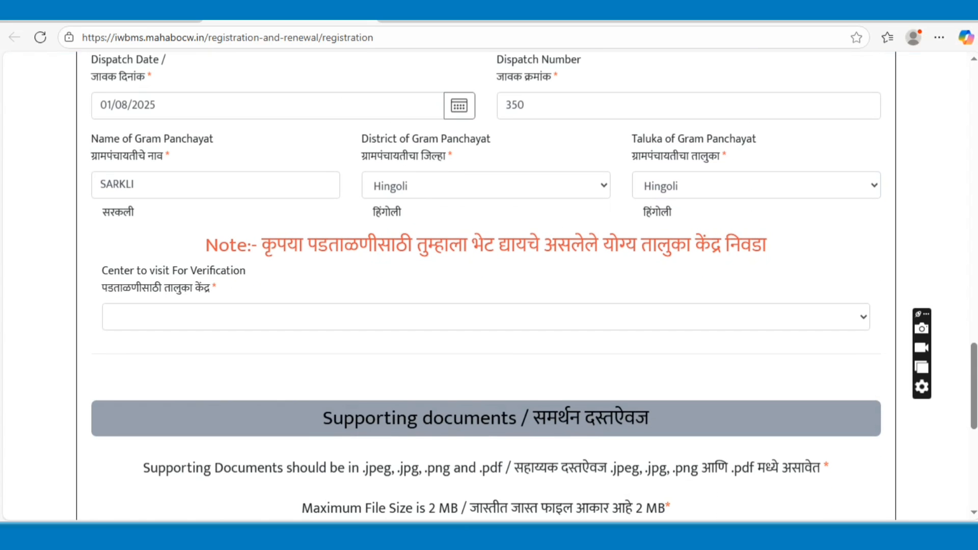
pyautogui.click(487, 317)
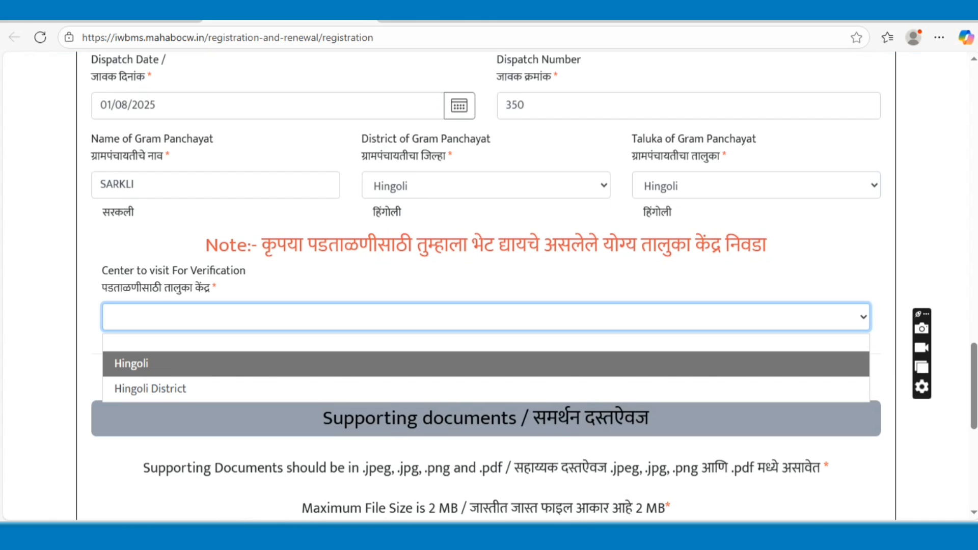
pyautogui.click(486, 364)
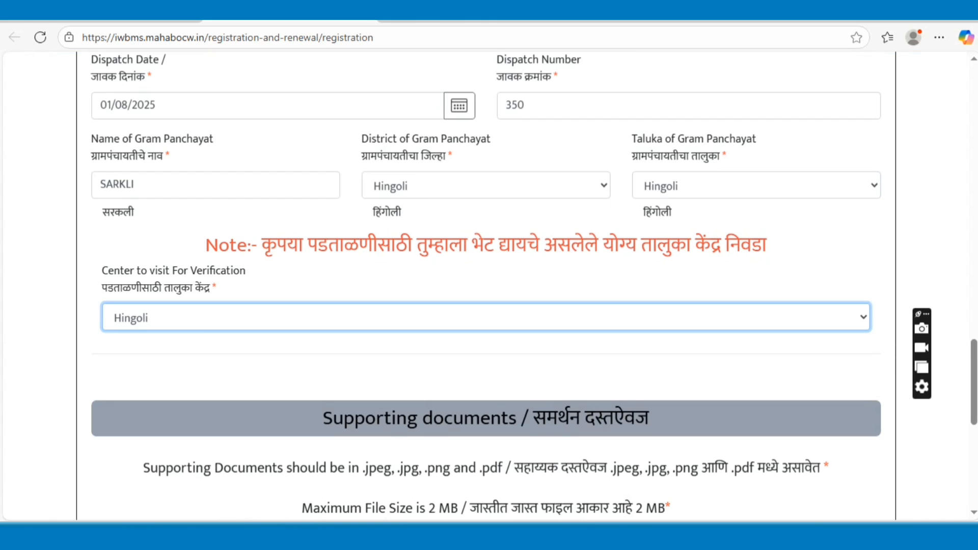
pyautogui.click(486, 372)
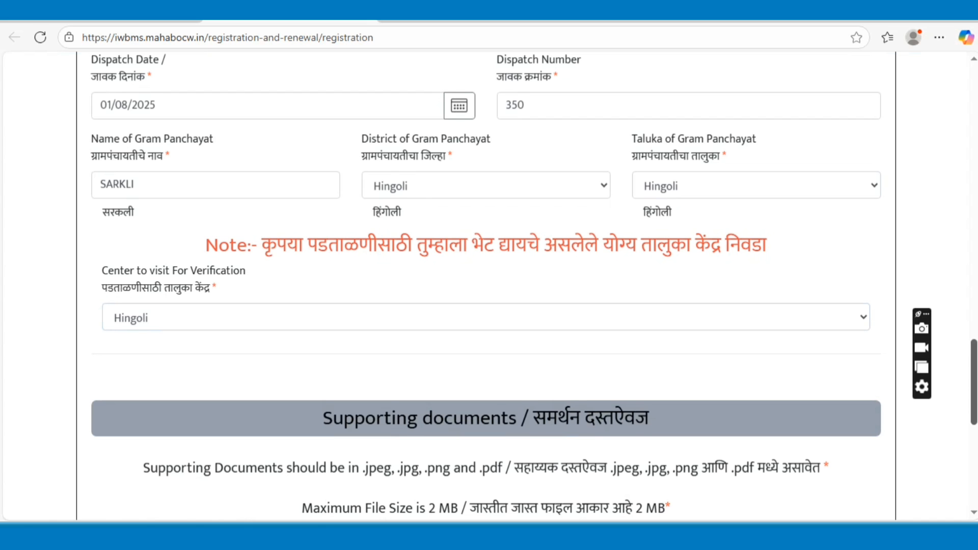
# - Scroll to Supporting documents and highlight the file-format rules and the Aadhar Card proof label
pyautogui.scroll(-6, 489, 285)
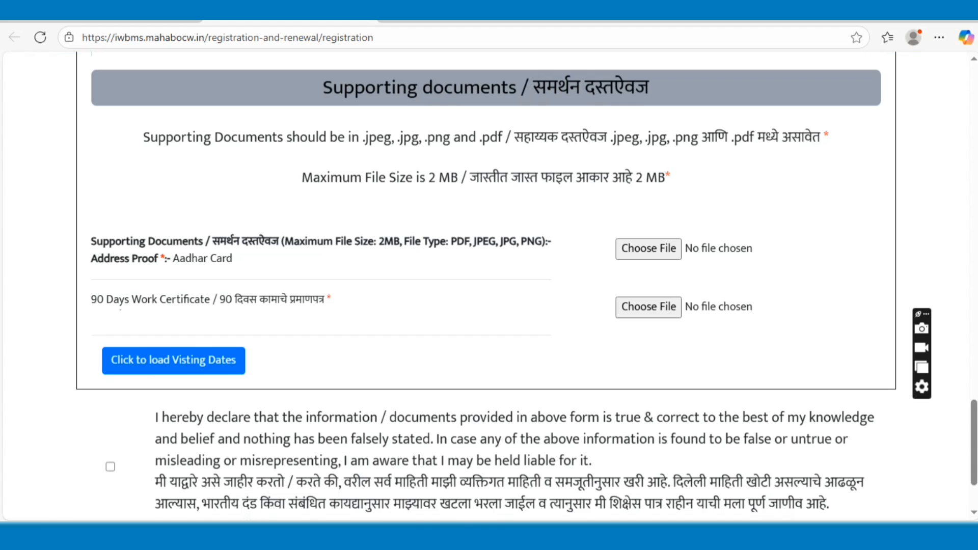
pyautogui.moveTo(144, 138); pyautogui.dragTo(671, 177)
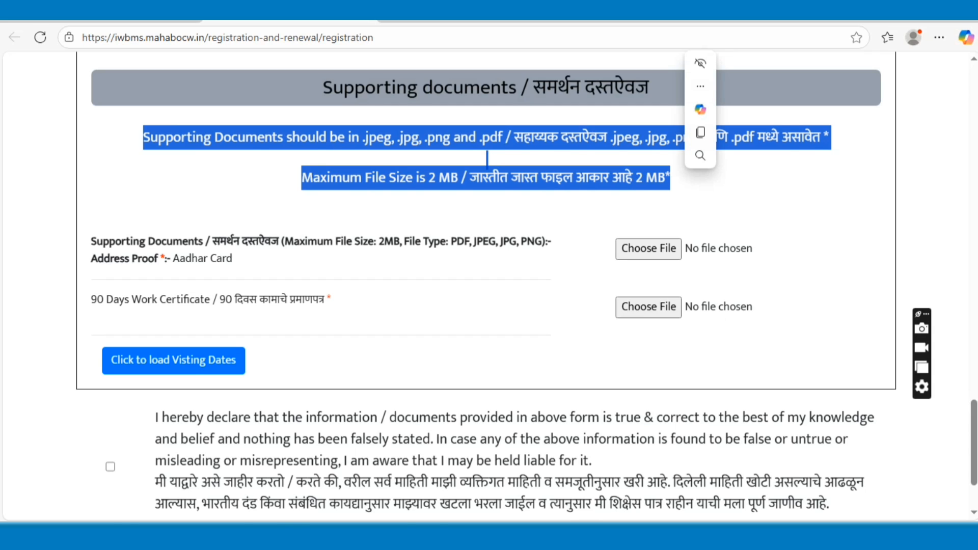
pyautogui.click(487, 160)
pyautogui.moveTo(167, 258); pyautogui.dragTo(233, 259)
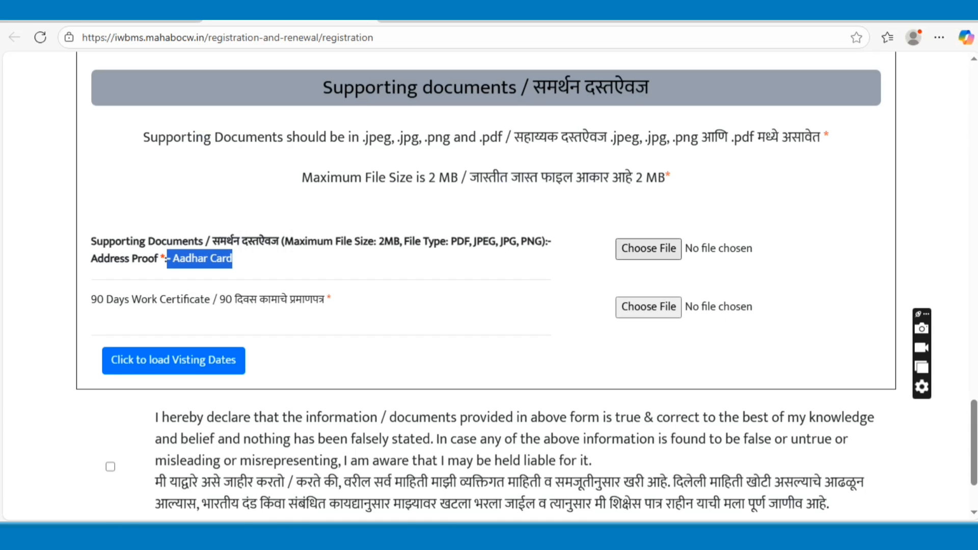
# - Upload kjk.jpg from Downloads as the Aadhar address proof
pyautogui.click(649, 250)
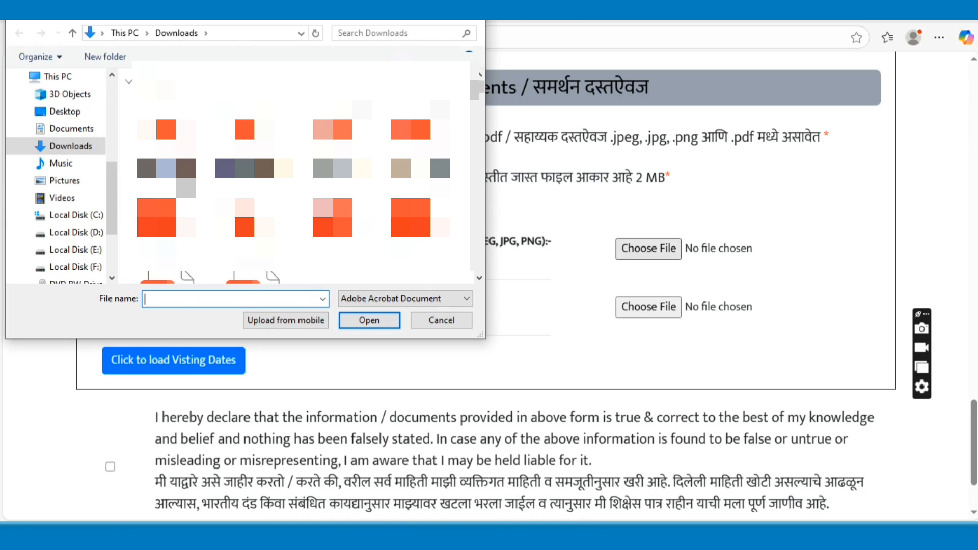
pyautogui.click(406, 299)
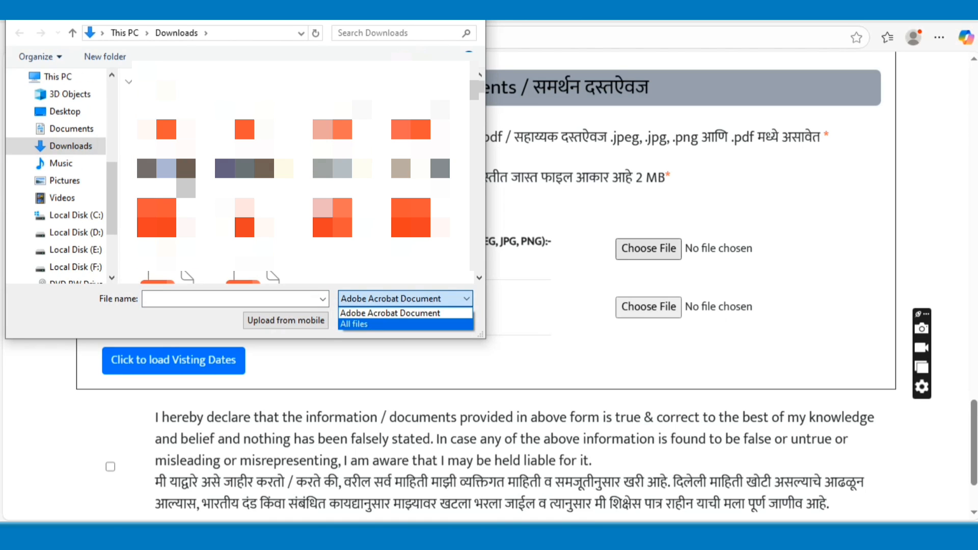
pyautogui.click(387, 325)
pyautogui.click(173, 140)
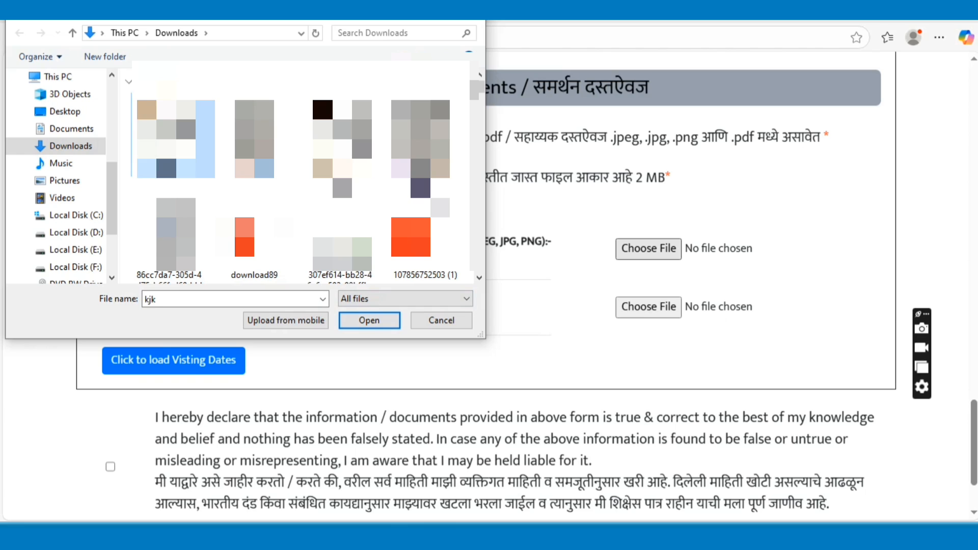
pyautogui.press('Return')
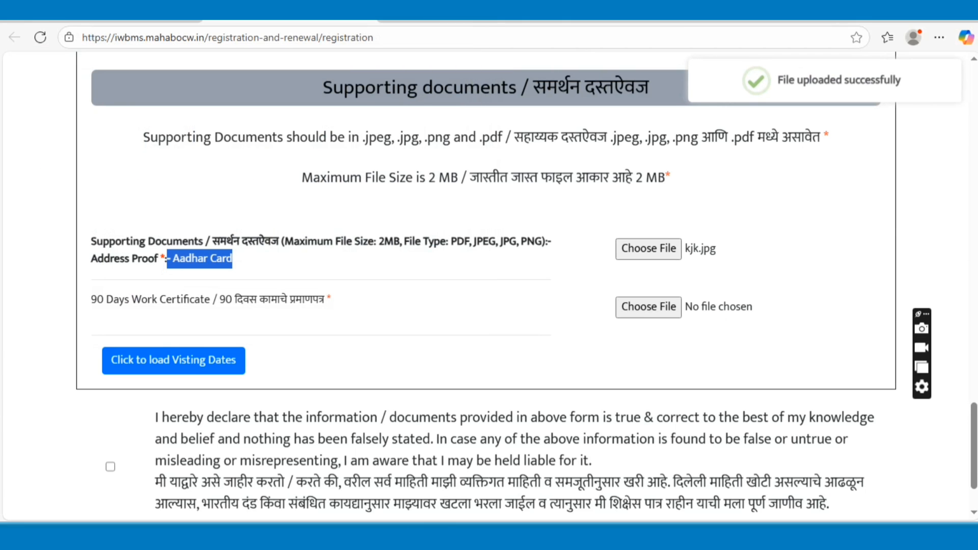
# - Upload tyhgf.jpg as the 90-day work certificate and load the visiting dates
pyautogui.moveTo(213, 300); pyautogui.dragTo(357, 300)
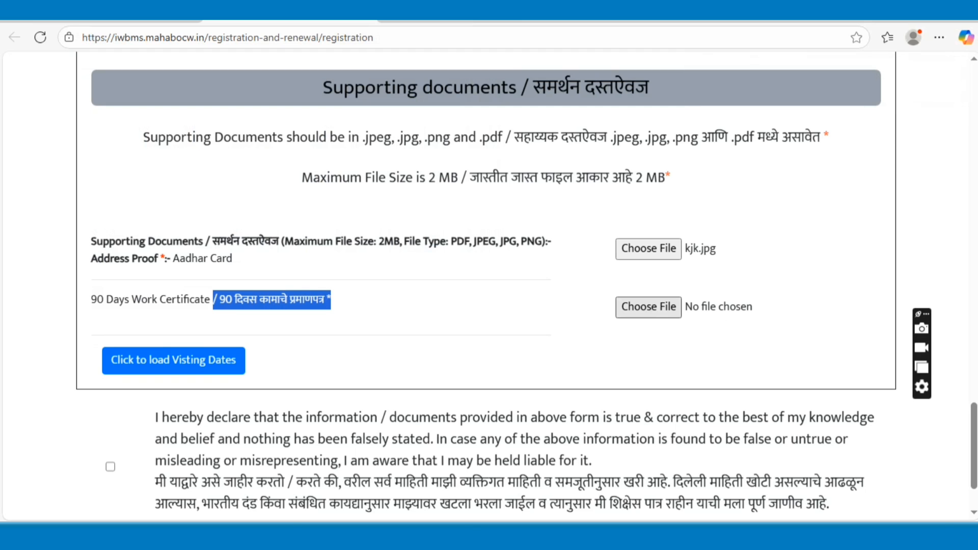
pyautogui.click(649, 307)
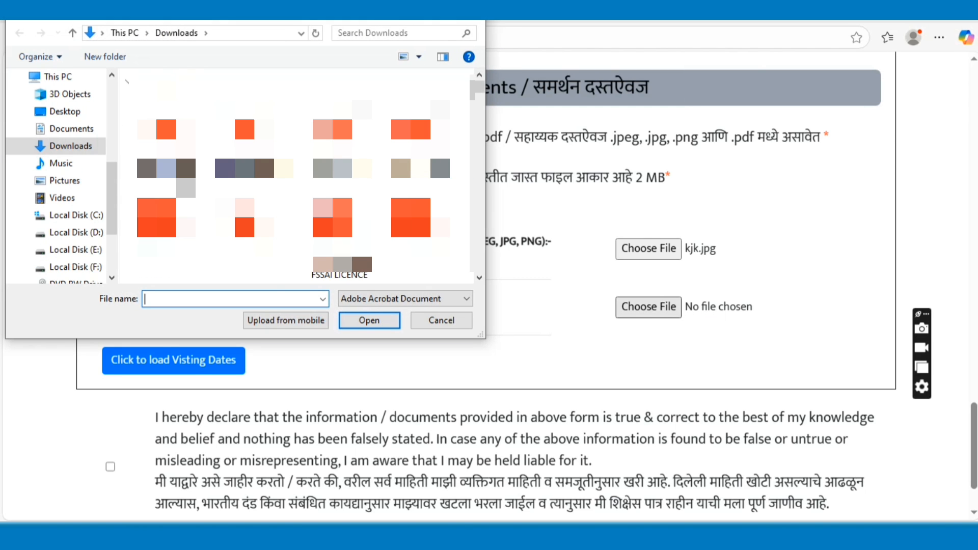
pyautogui.click(438, 299)
pyautogui.click(438, 299)
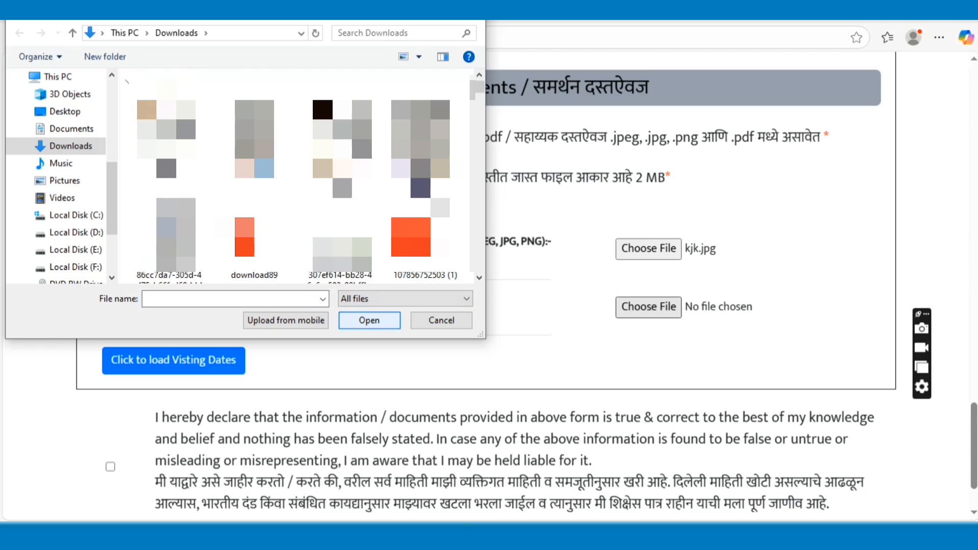
pyautogui.write('tyhgf')
pyautogui.press('Return')
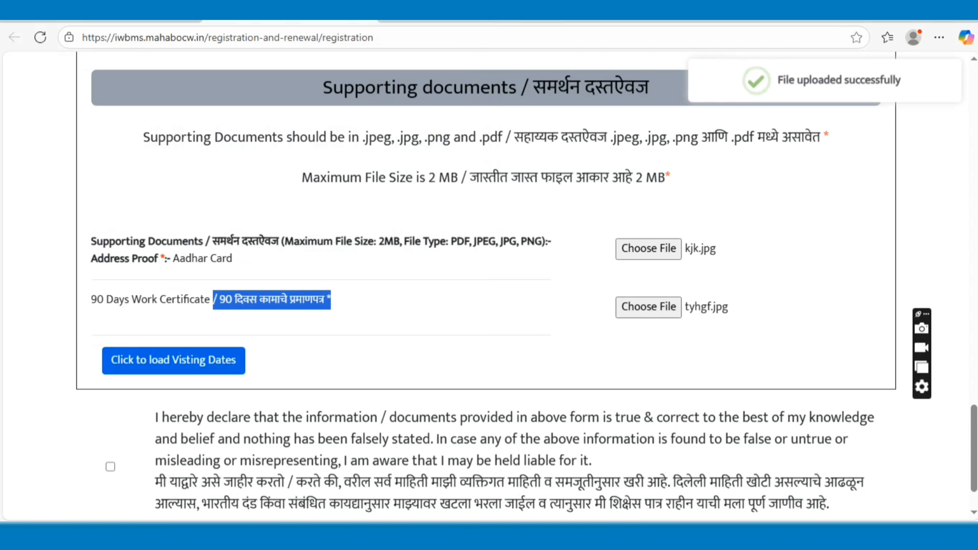
pyautogui.click(173, 361)
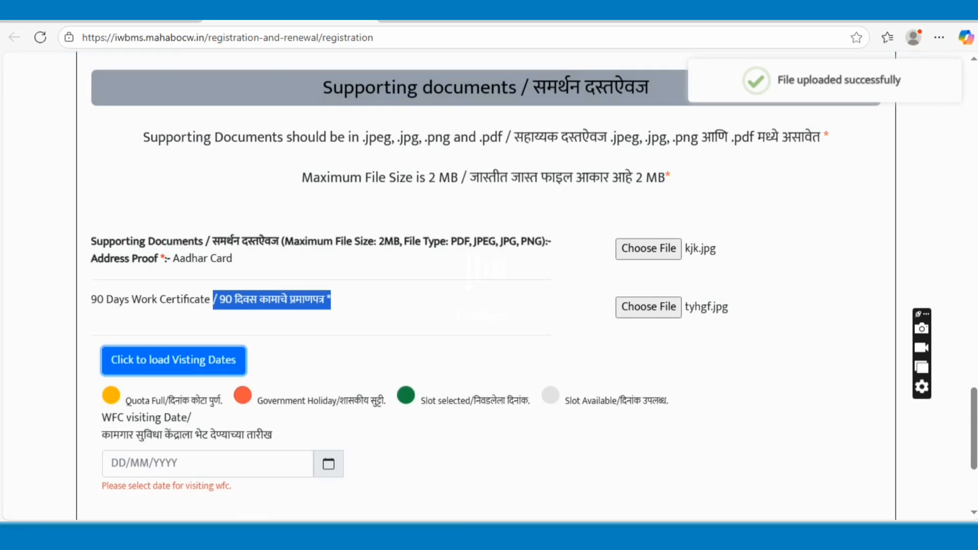
# - Pick 10 April 2026 as the WFC visiting date in the calendar
pyautogui.scroll(-2, 485, 286)
pyautogui.click(329, 320)
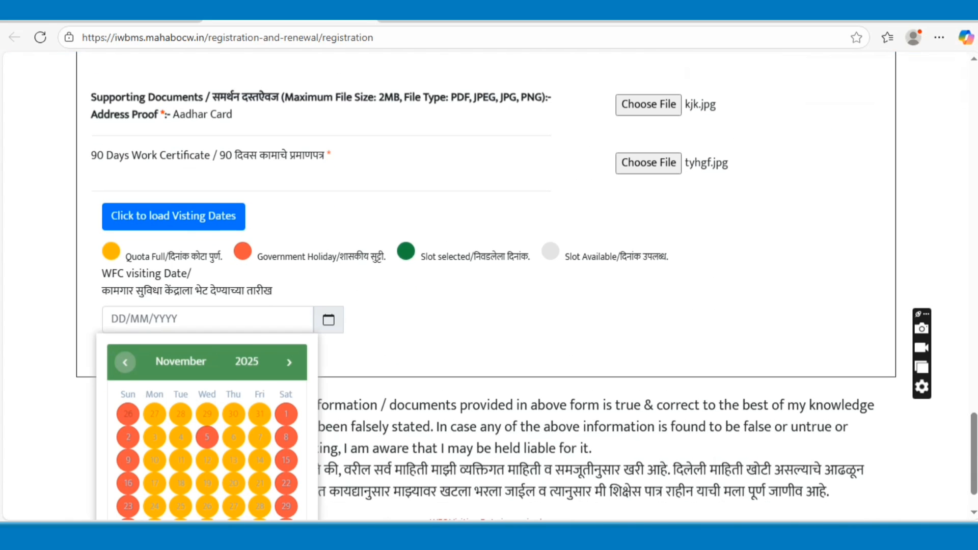
pyautogui.scroll(-1, 329, 320)
pyautogui.click(289, 295)
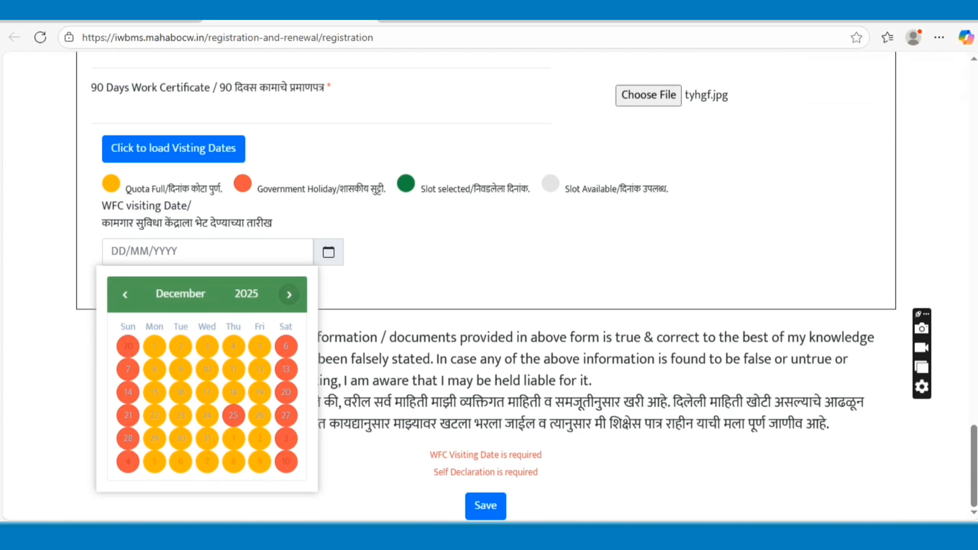
pyautogui.click(289, 294)
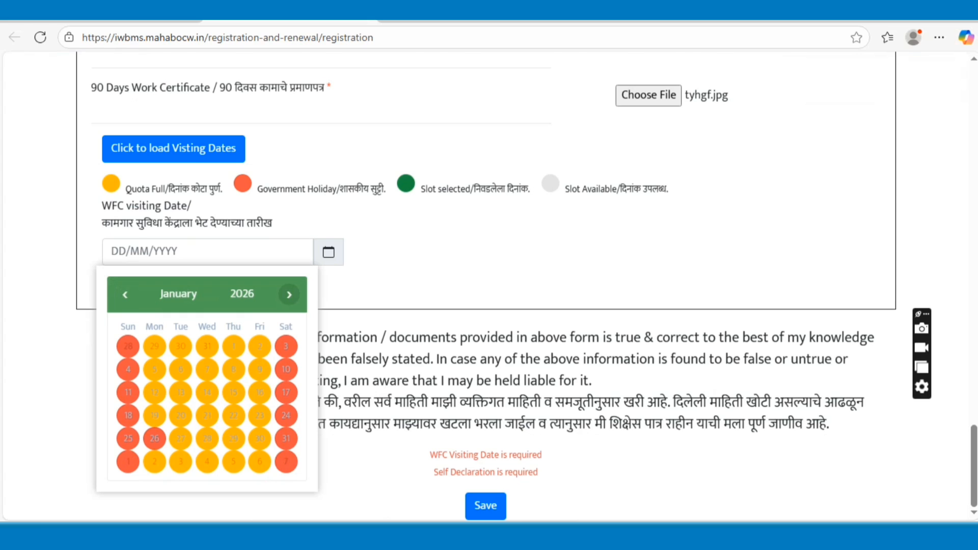
pyautogui.click(289, 295)
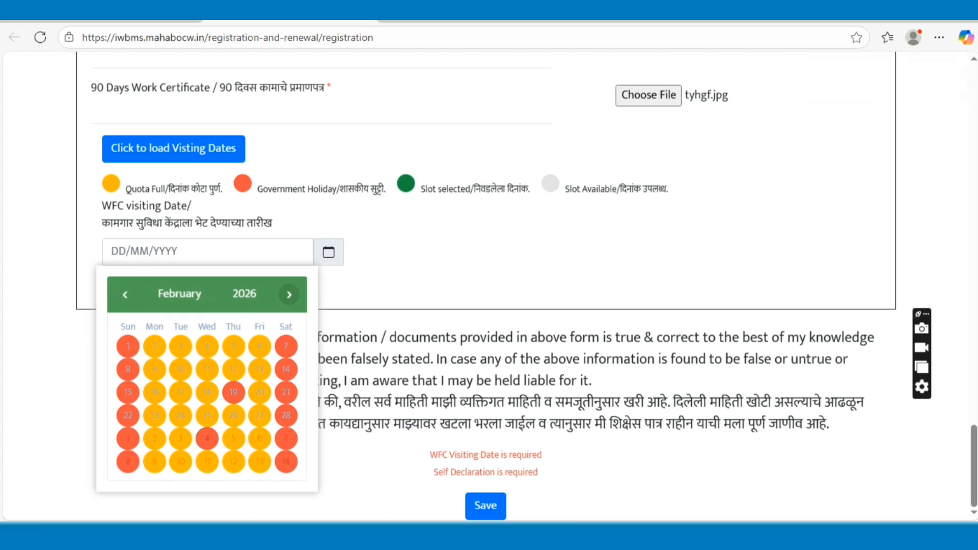
pyautogui.click(289, 295)
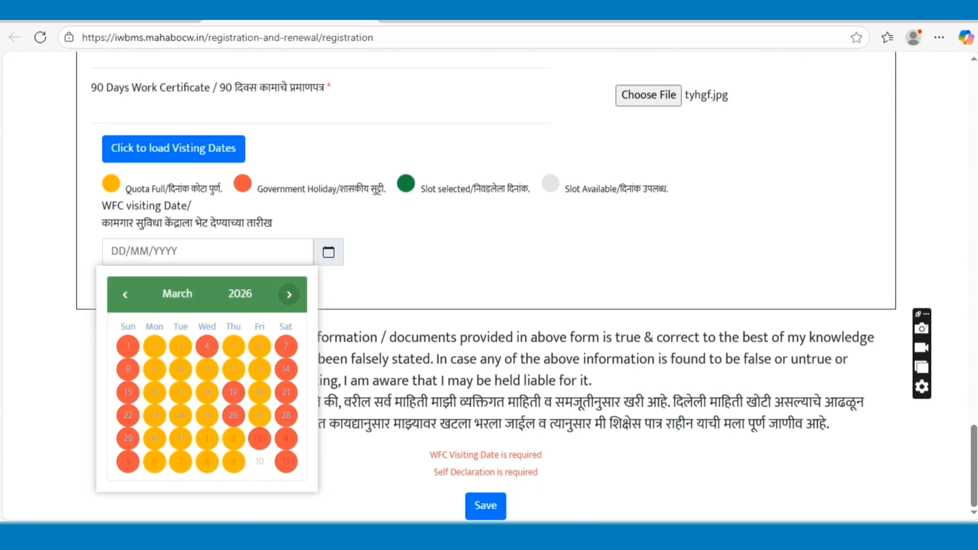
pyautogui.click(289, 295)
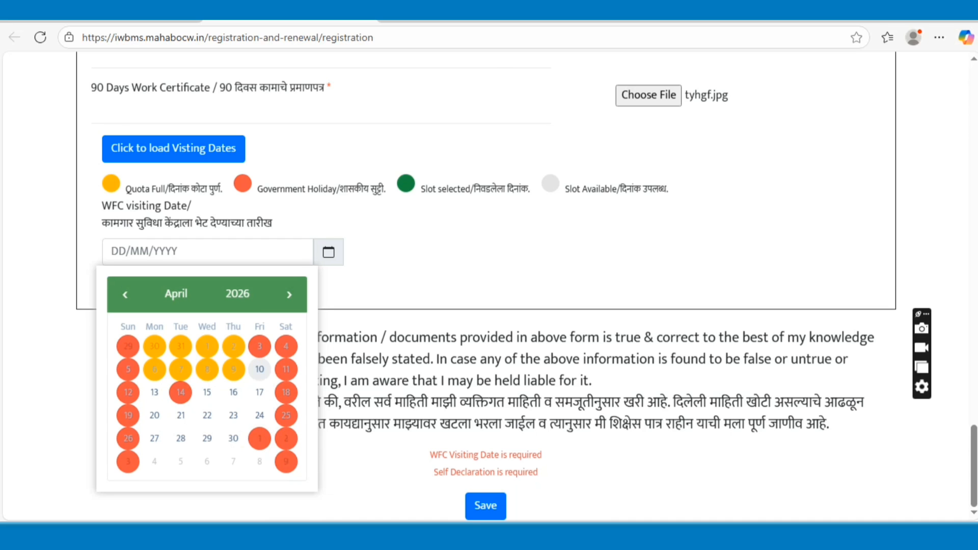
pyautogui.click(260, 370)
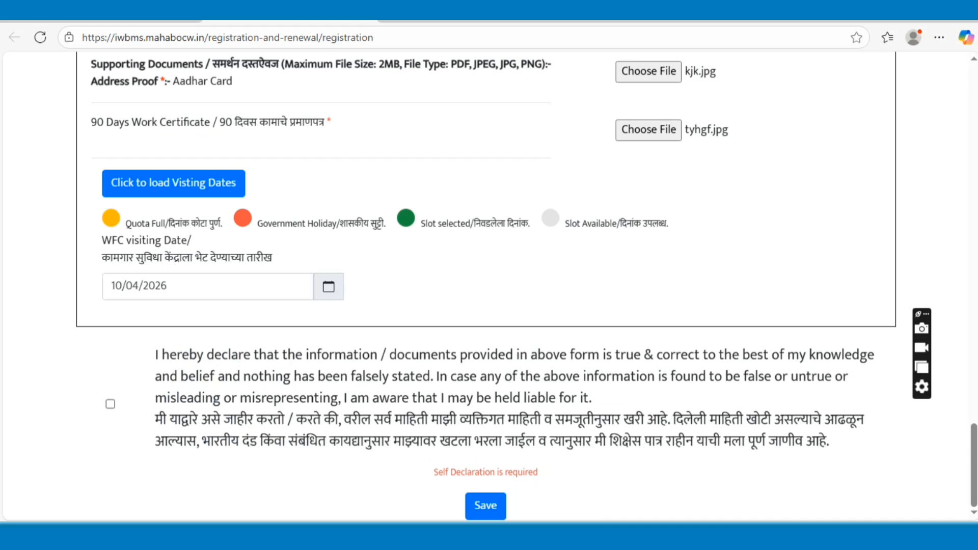
# - Tick the self-declaration checkbox confirming the information and documents are true
pyautogui.click(111, 404)
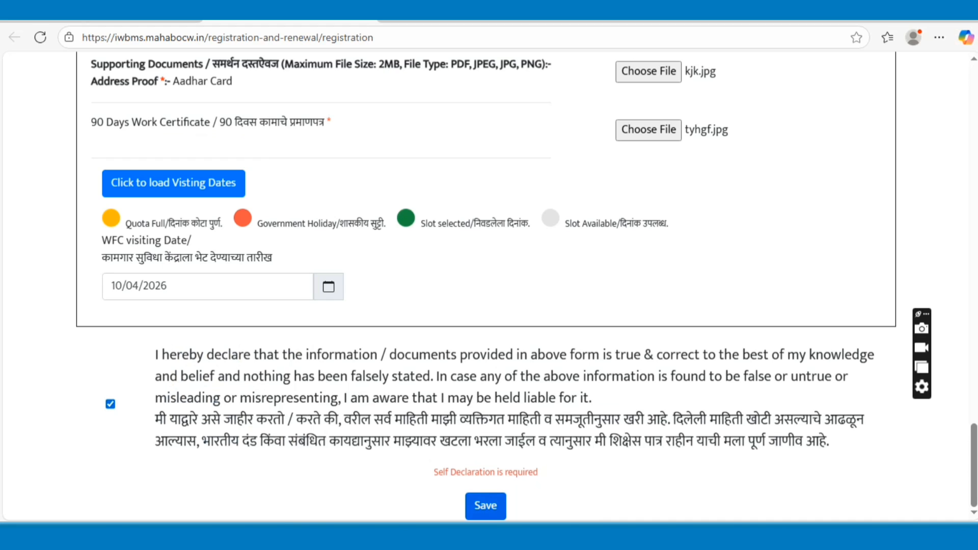
pyautogui.moveTo(155, 398); pyautogui.dragTo(829, 441)
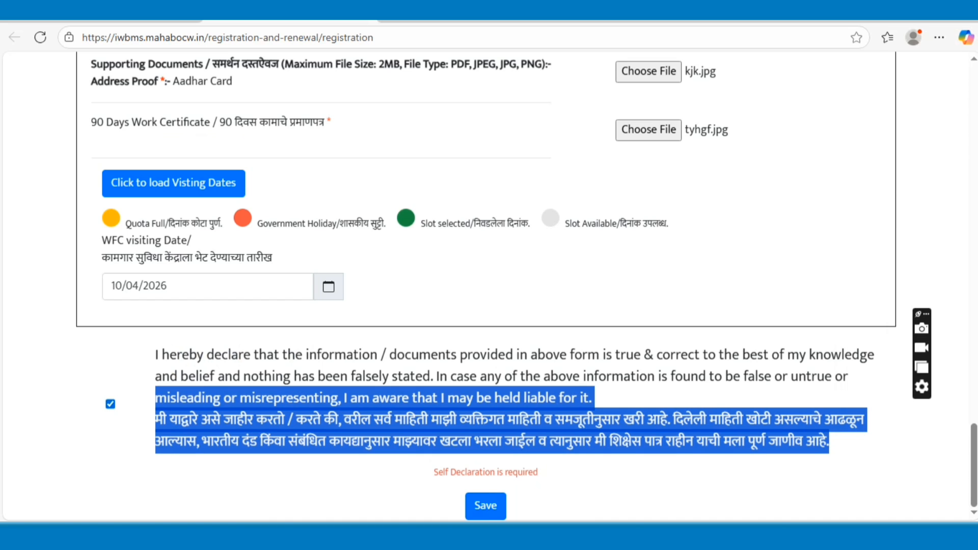
pyautogui.click(829, 448)
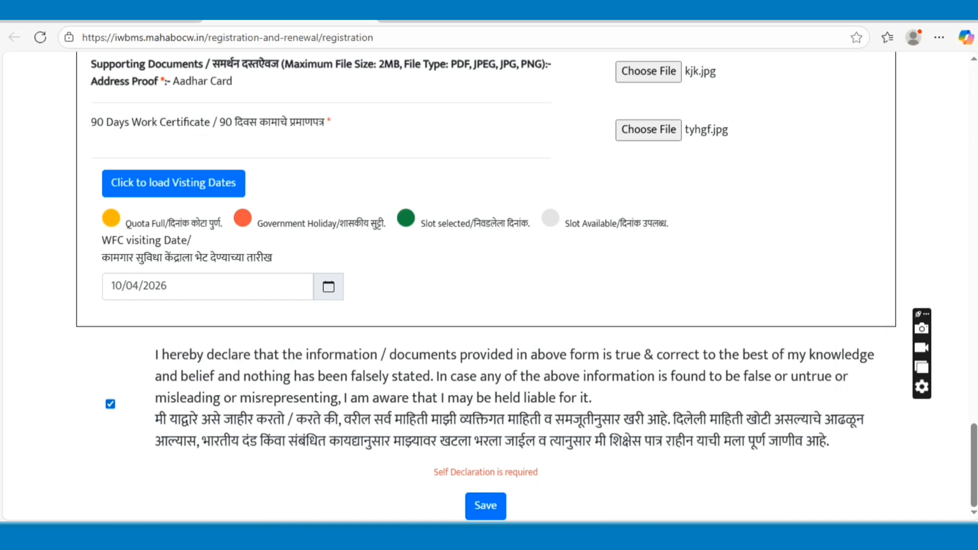
pyautogui.moveTo(102, 239); pyautogui.dragTo(273, 258)
pyautogui.click(274, 258)
# - Save the registration, request an OTP, and validate it with the received code
pyautogui.click(486, 506)
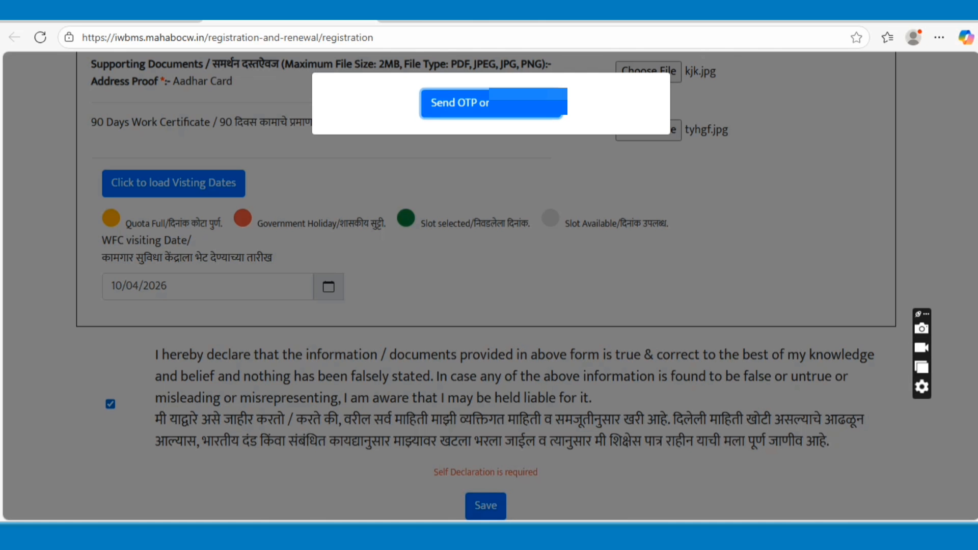
pyautogui.click(491, 103)
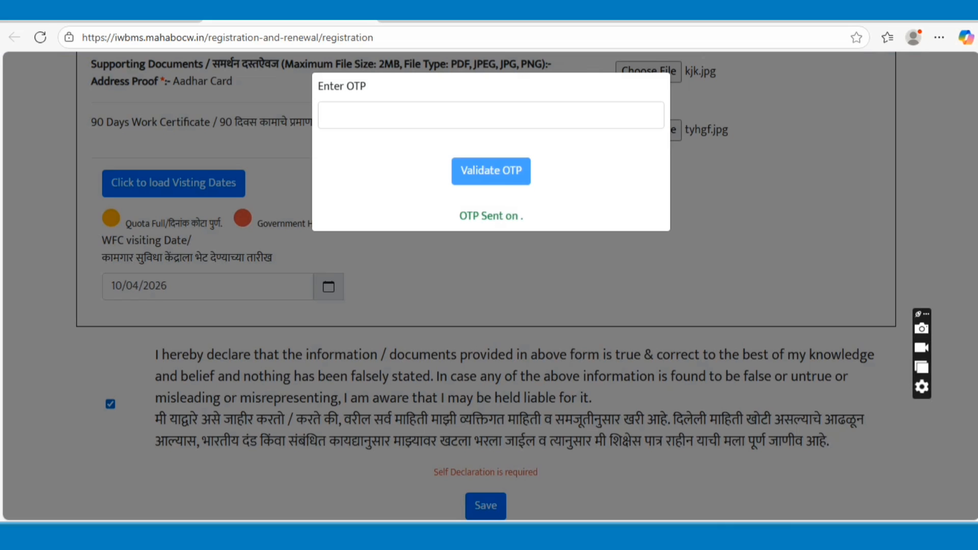
pyautogui.click(492, 115)
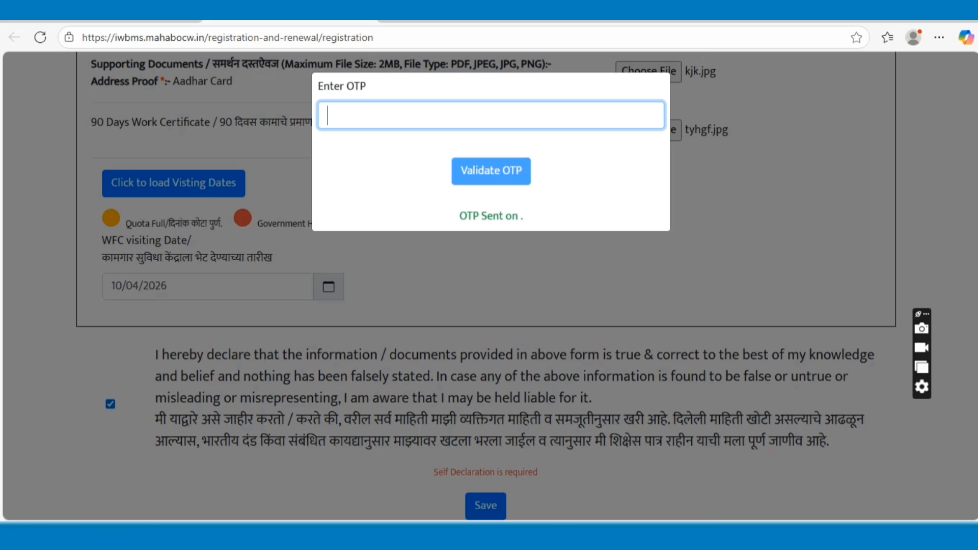
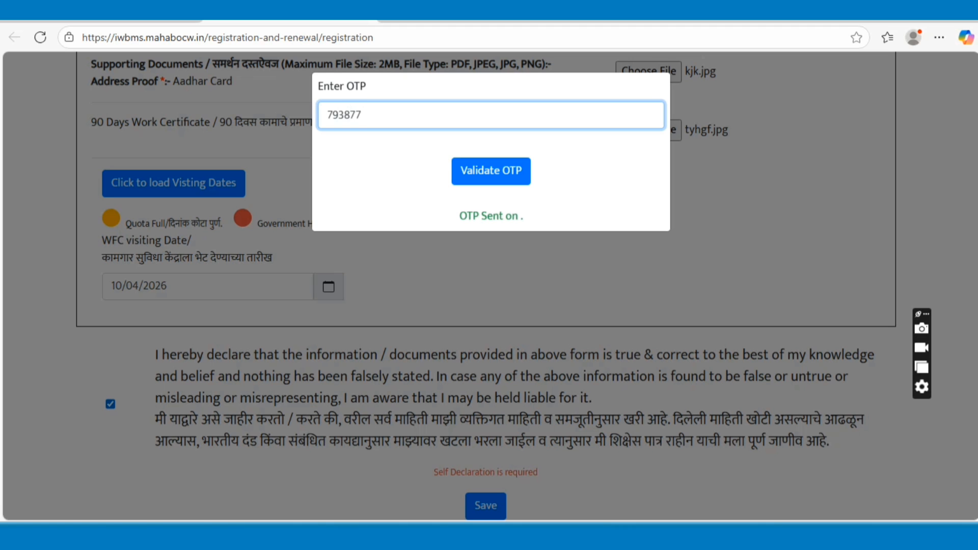
pyautogui.click(491, 171)
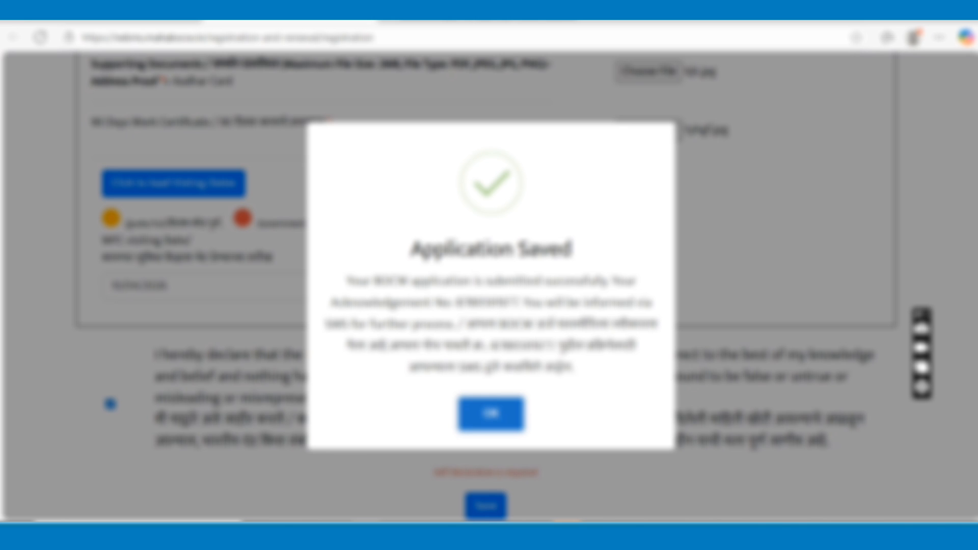
# - Acknowledge the Application Saved message and choose Print to open the Appointment Letter
pyautogui.moveTo(345, 281); pyautogui.dragTo(574, 367)
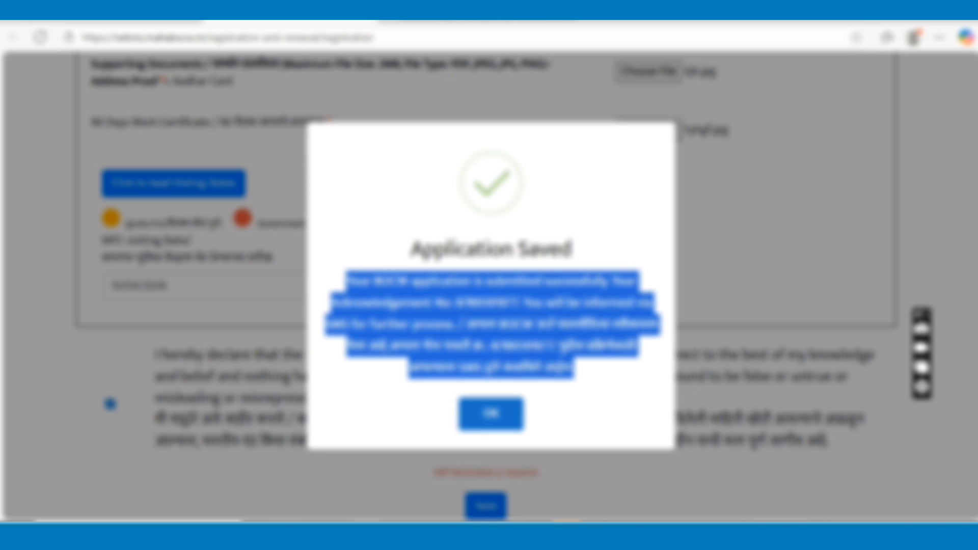
pyautogui.click(491, 414)
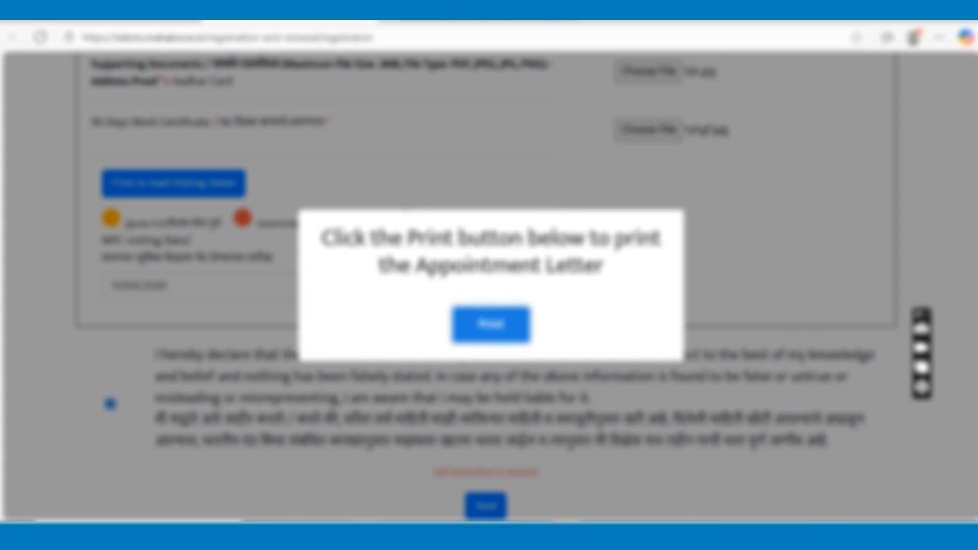
pyautogui.moveTo(330, 241); pyautogui.dragTo(607, 272)
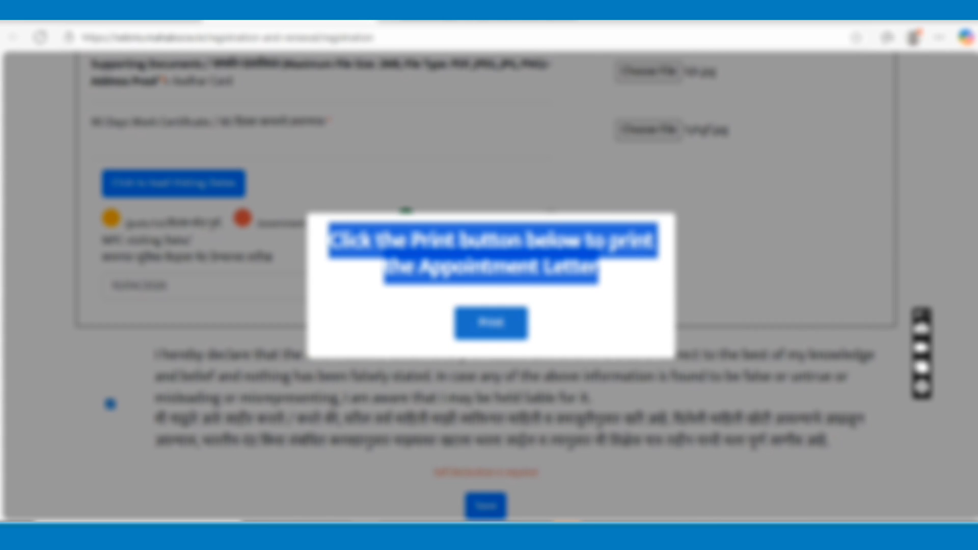
pyautogui.click(492, 323)
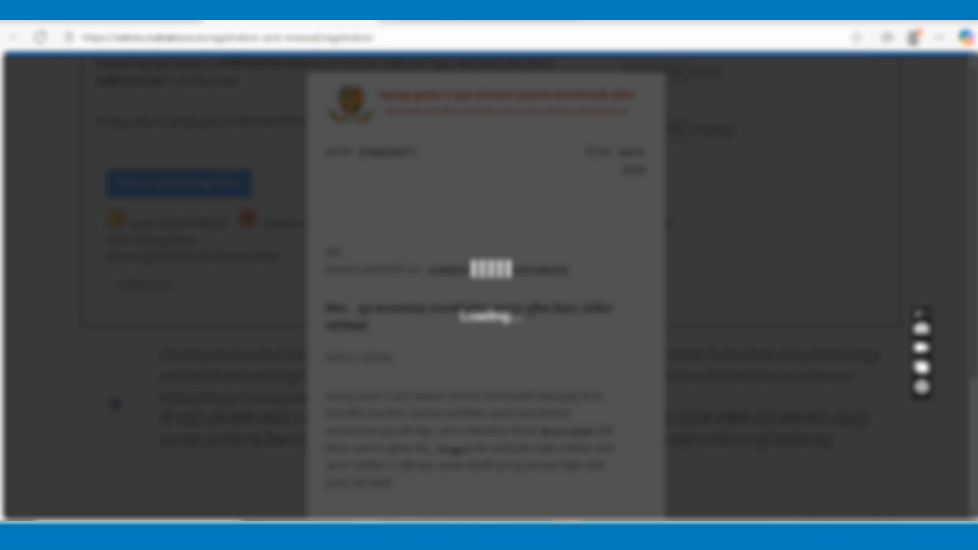
# - Send the Appointment Letter to the print dialog via 'Print Appointment Letter'
pyautogui.scroll(-3, 486, 275)
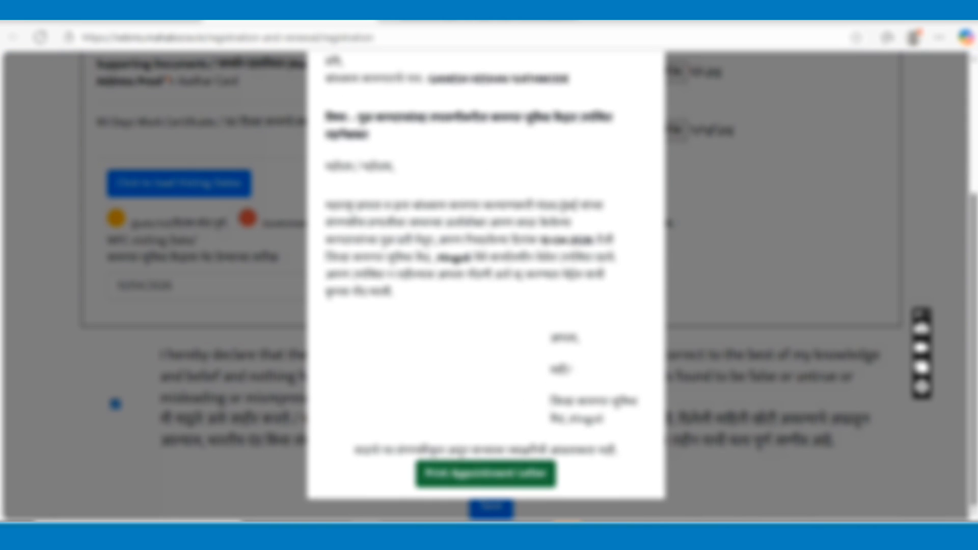
pyautogui.click(486, 474)
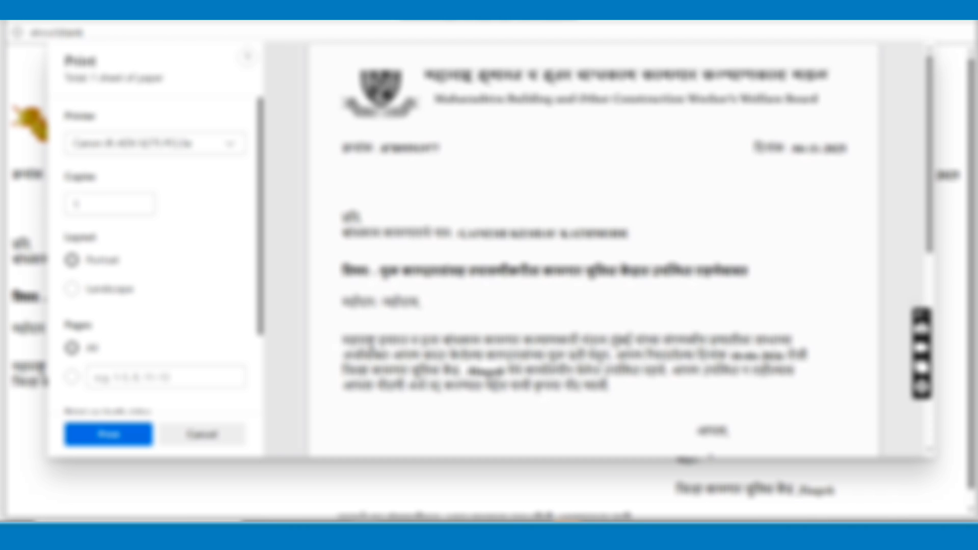
pyautogui.scroll(-3, 594, 250)
pyautogui.scroll(-2, 155, 255)
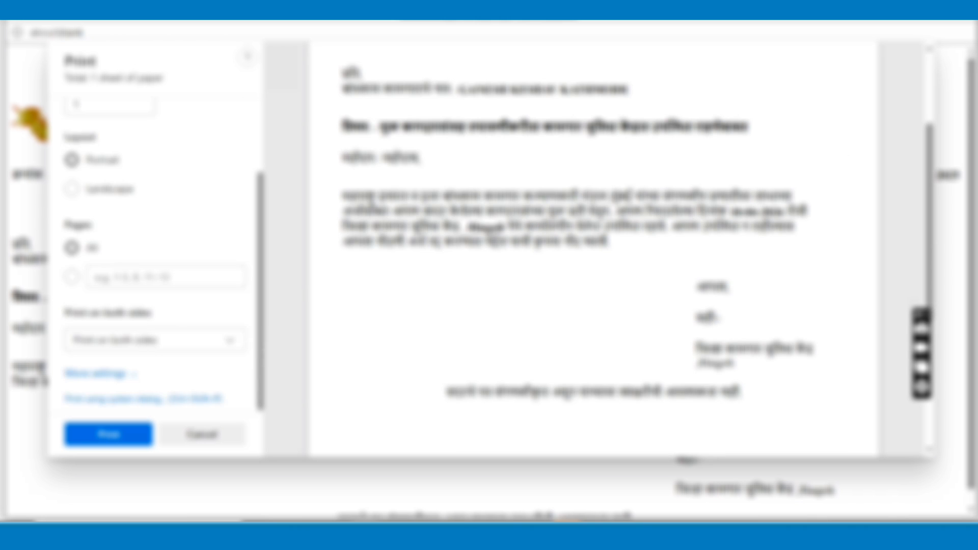
pyautogui.scroll(-5, 594, 250)
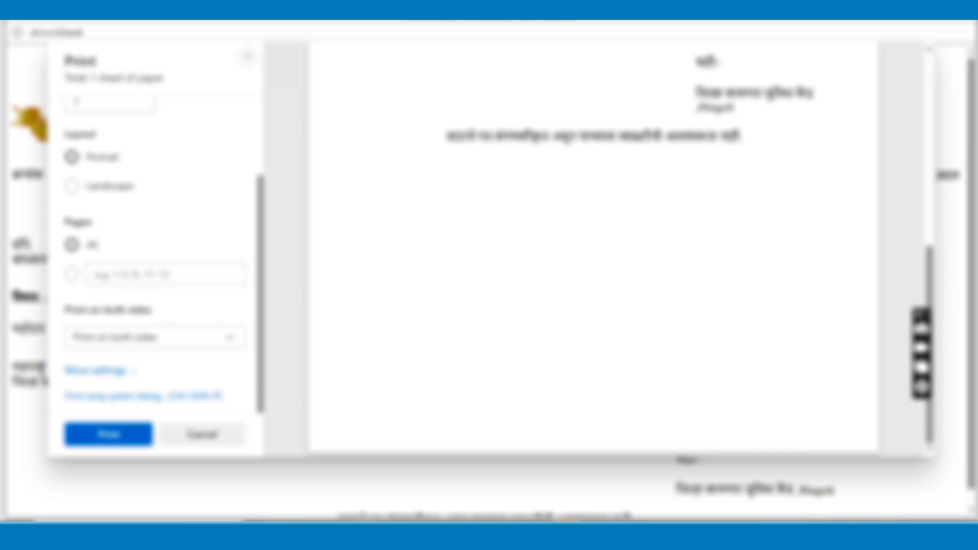